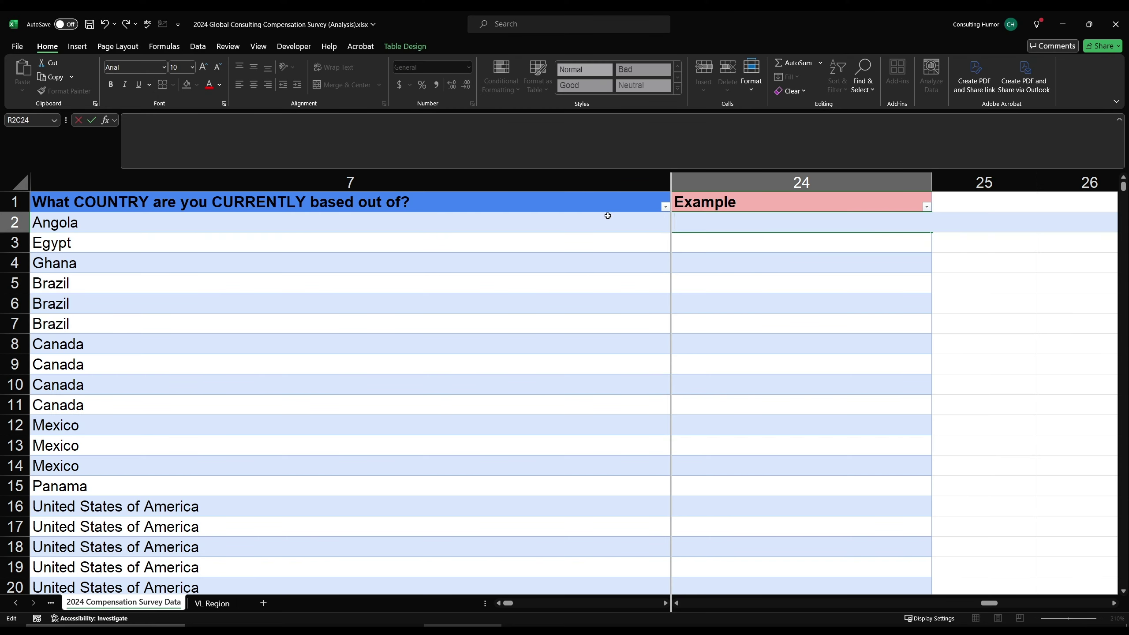
# - Fill the Example column with =VLOOKUP(country,region,6,FALSE) to return each country's region
pyautogui.write('=vl')
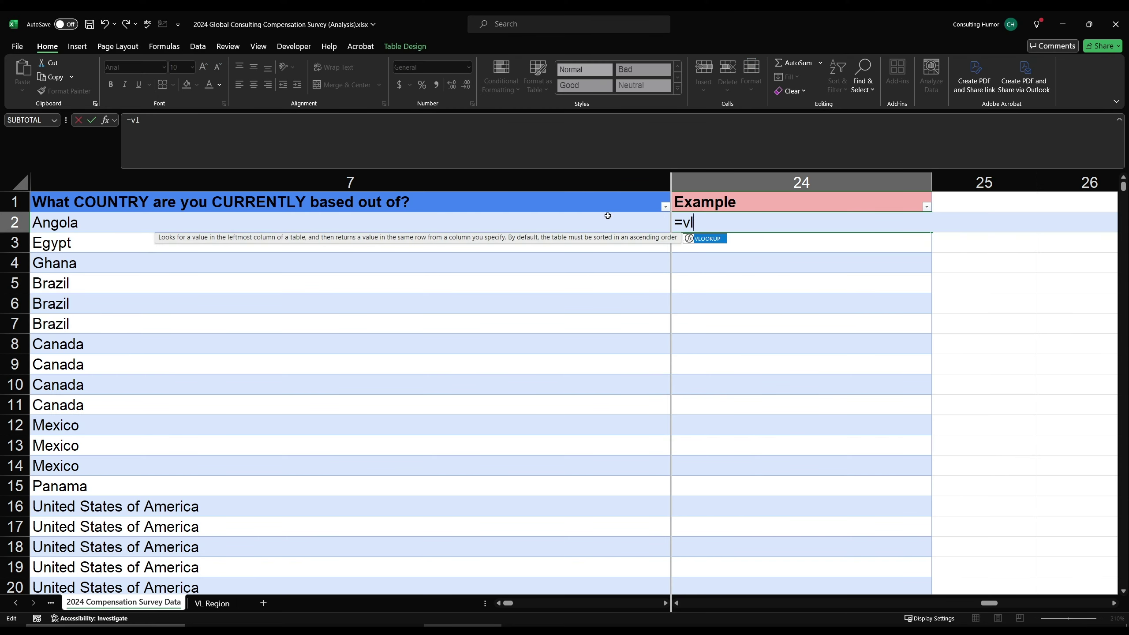
pyautogui.press('Tab')
pyautogui.click(610, 217)
pyautogui.write(',reg')
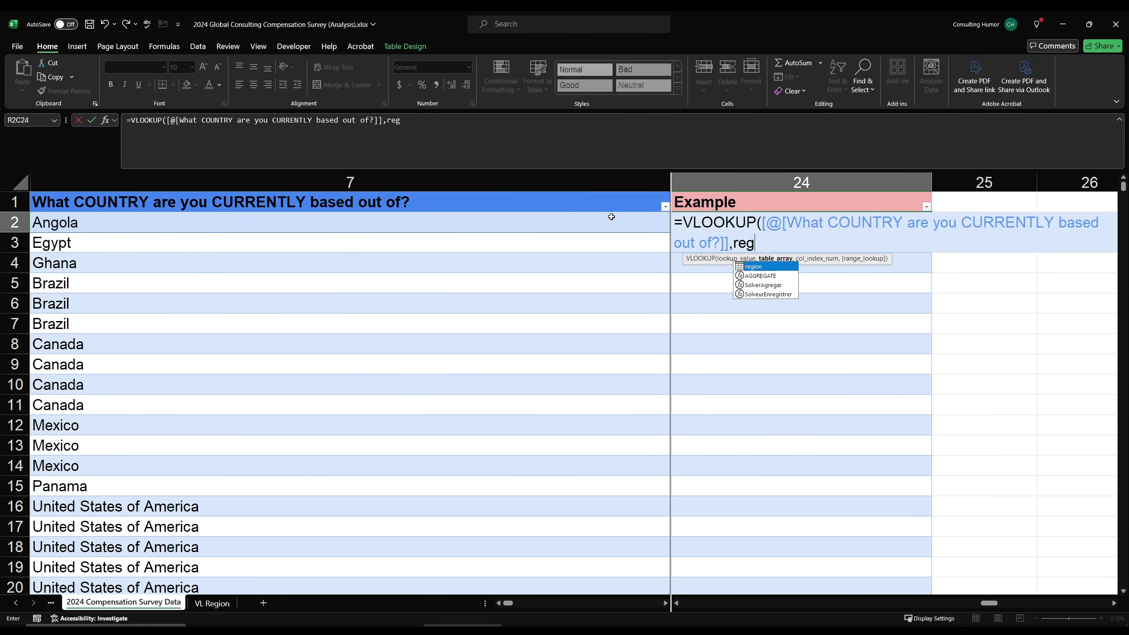
pyautogui.press('Tab')
pyautogui.write(',6,FALSE')
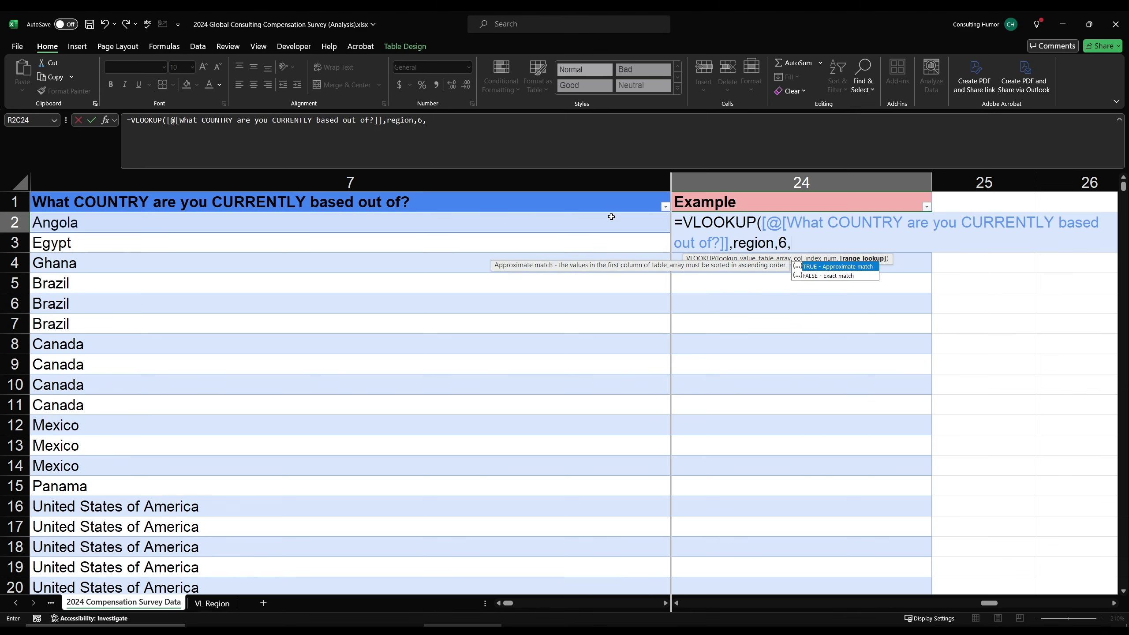
pyautogui.press('Return')
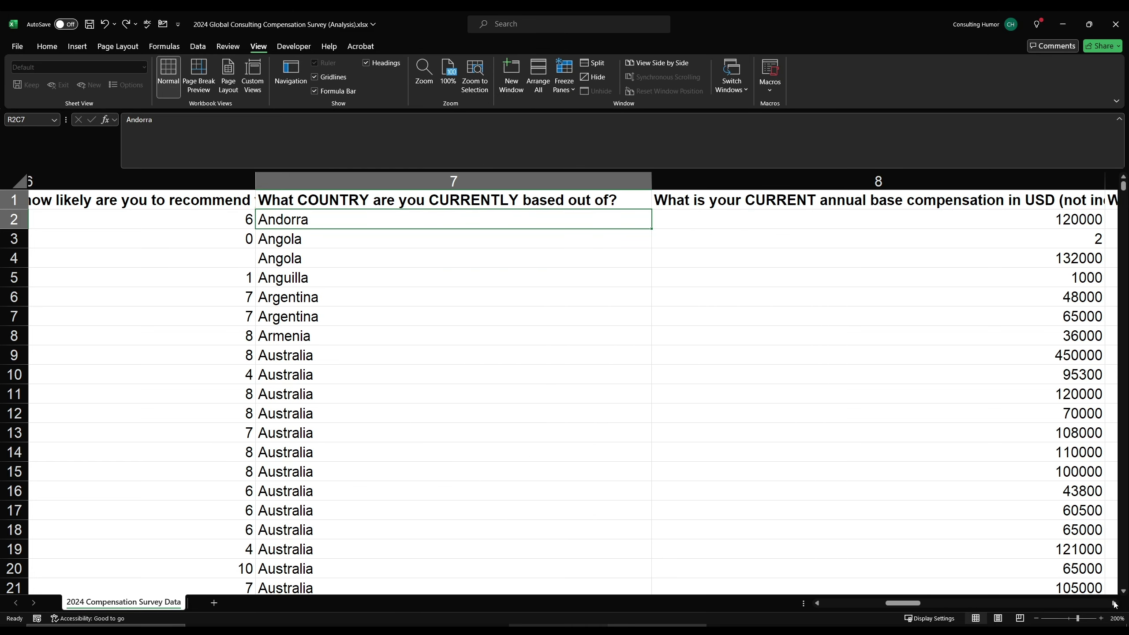
pyautogui.click(1115, 603)
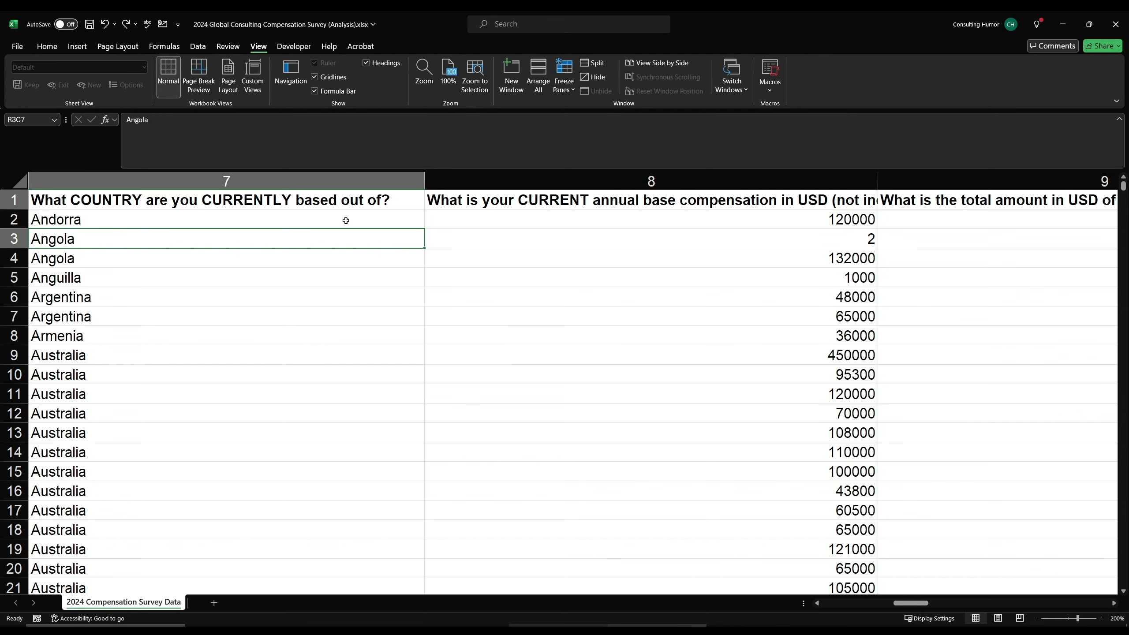
pyautogui.click(346, 220)
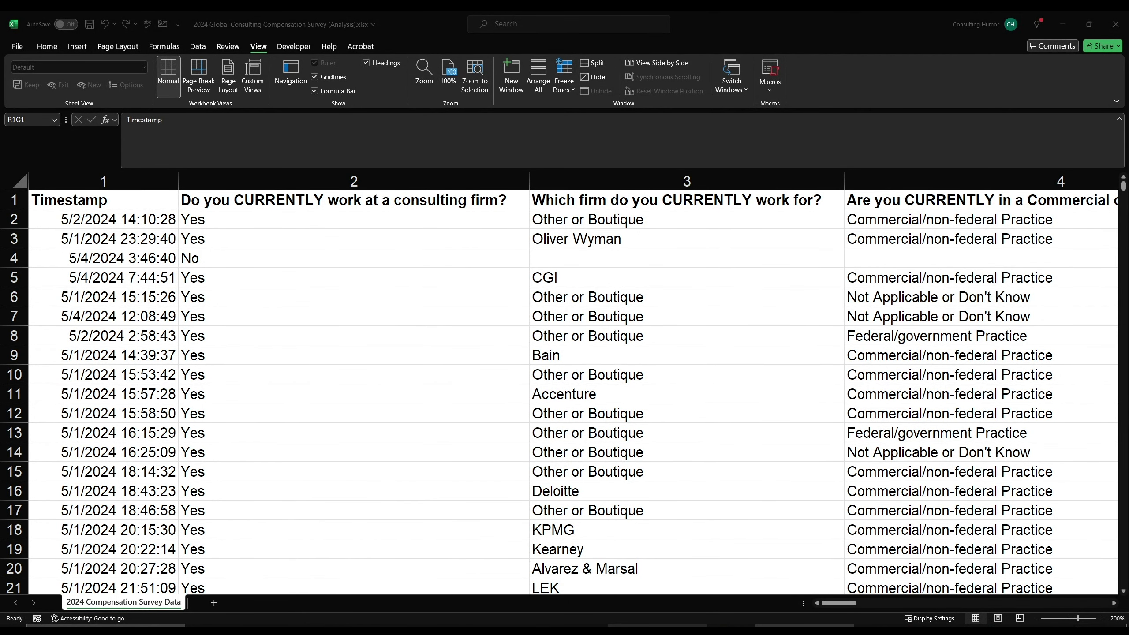
pyautogui.hscroll(5, 451, 245)
pyautogui.click(432, 219)
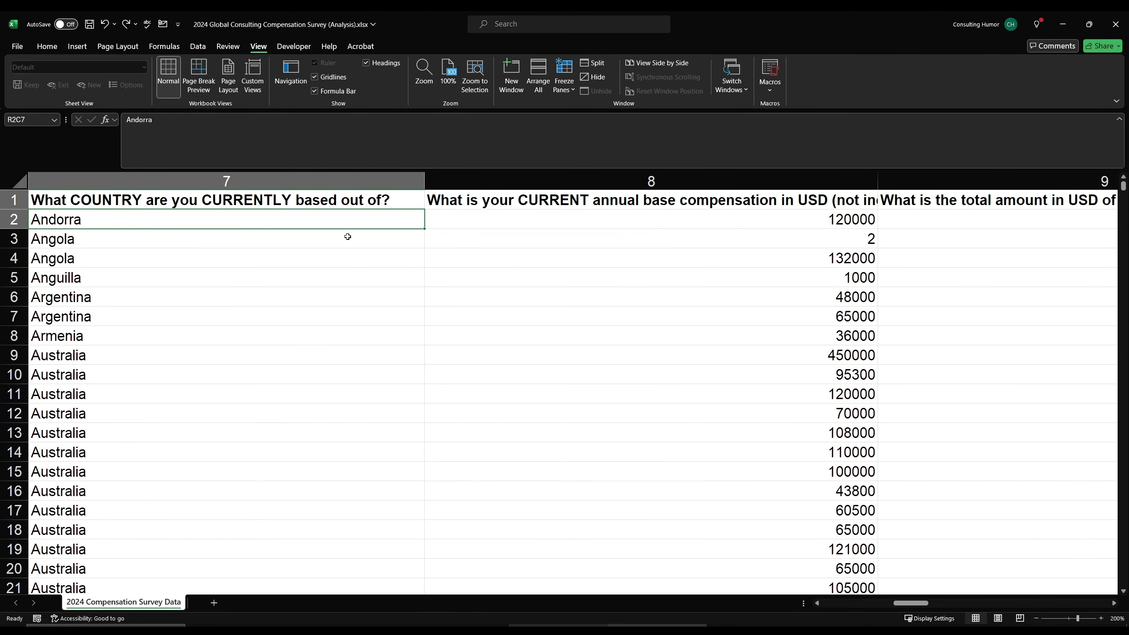
# - Starting at Andorra, convert the survey data into a table with headers, Table5
pyautogui.click(293, 243)
pyautogui.click(283, 218)
pyautogui.hotkey('ctrl', 't')
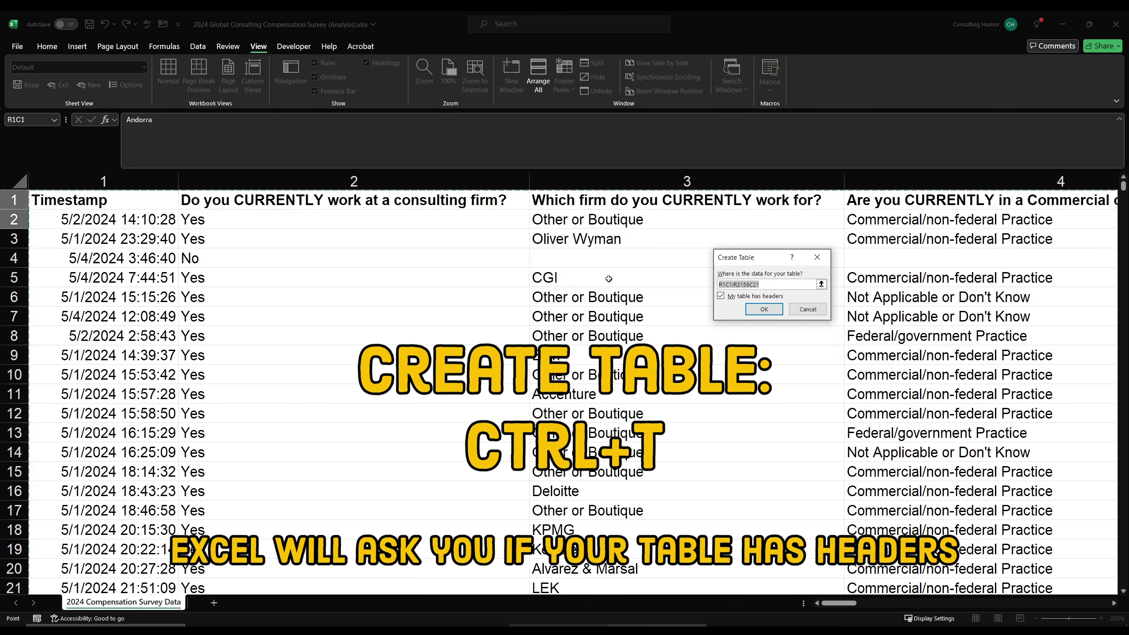
pyautogui.click(753, 312)
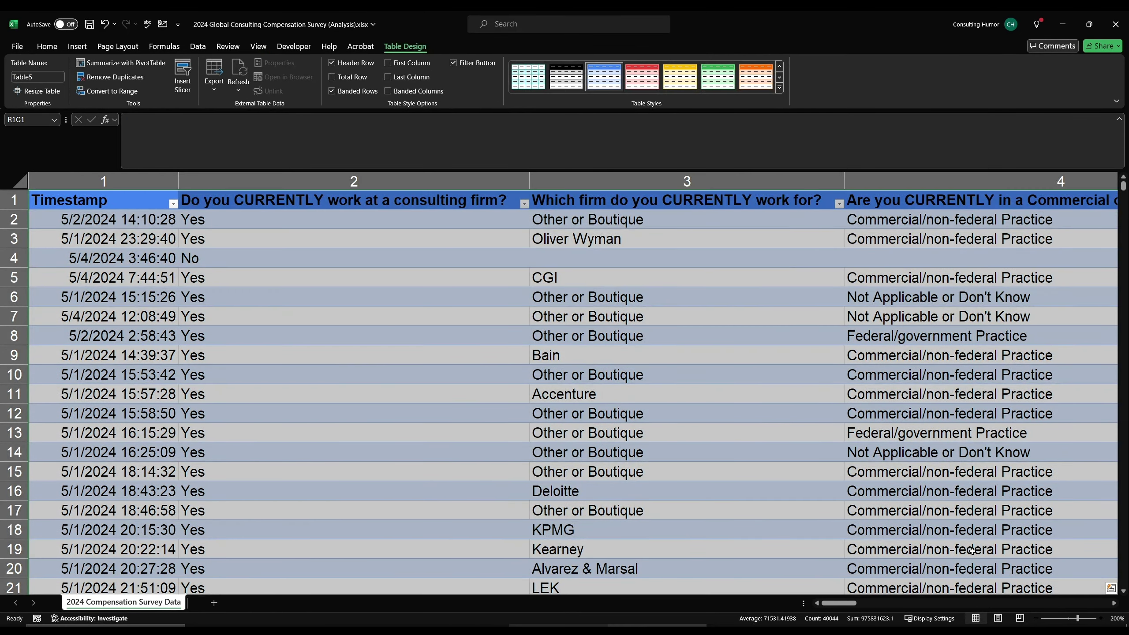
# - Select the country column header, then the first country, Andorra, below it
pyautogui.click(1115, 604)
pyautogui.click(1115, 603)
pyautogui.click(1115, 604)
pyautogui.click(1115, 604)
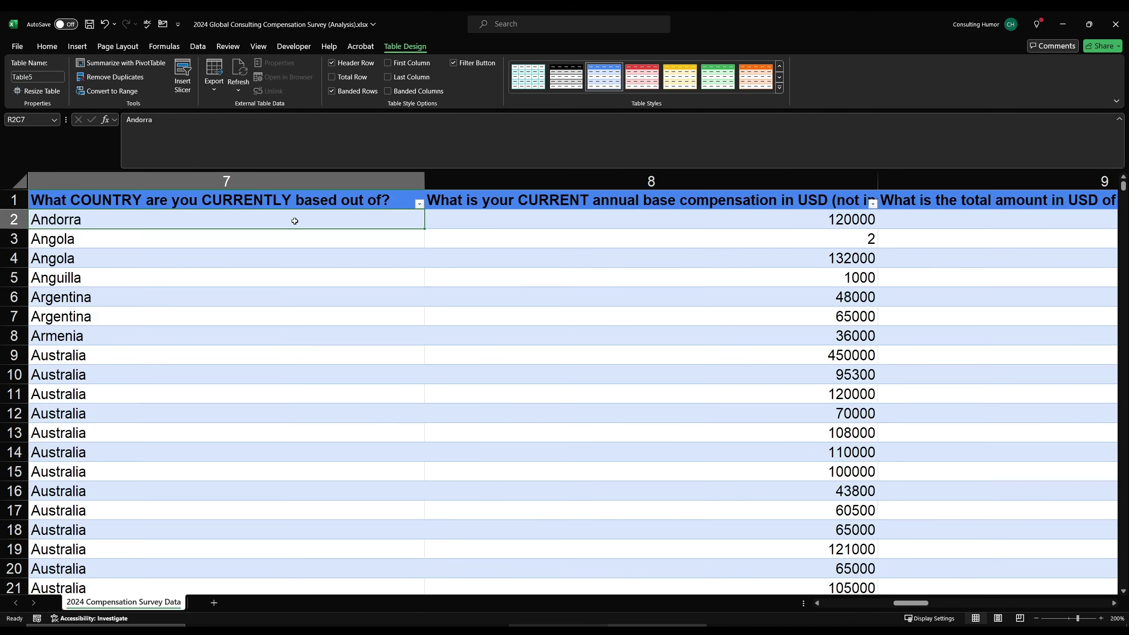
pyautogui.click(333, 207)
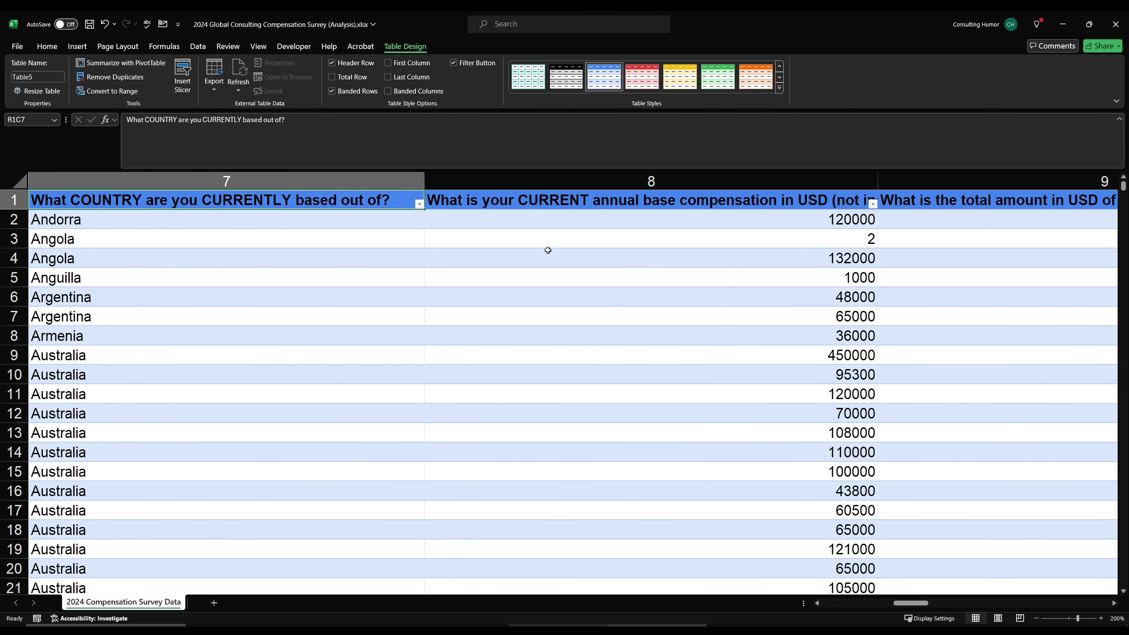
pyautogui.press('Down')
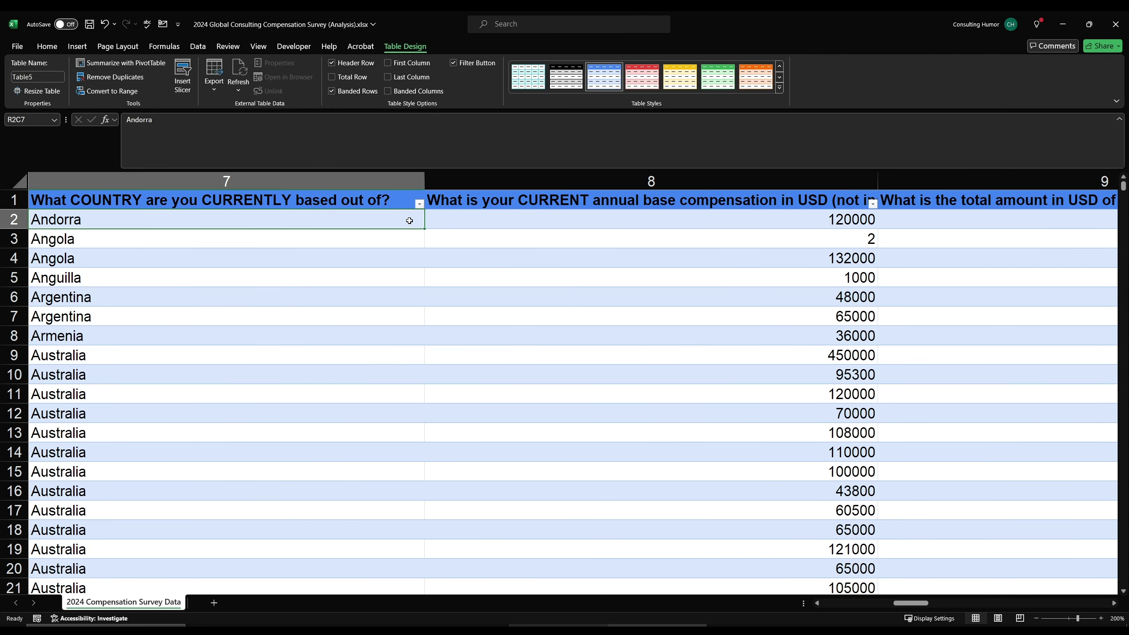
pyautogui.click(409, 235)
pyautogui.click(405, 218)
# - Split the window beside the country column and enter a 'Lookup Region' header in column 22
pyautogui.hotkey('alt', 'w')
pyautogui.press('s')
pyautogui.hscroll(1, 1069, 594)
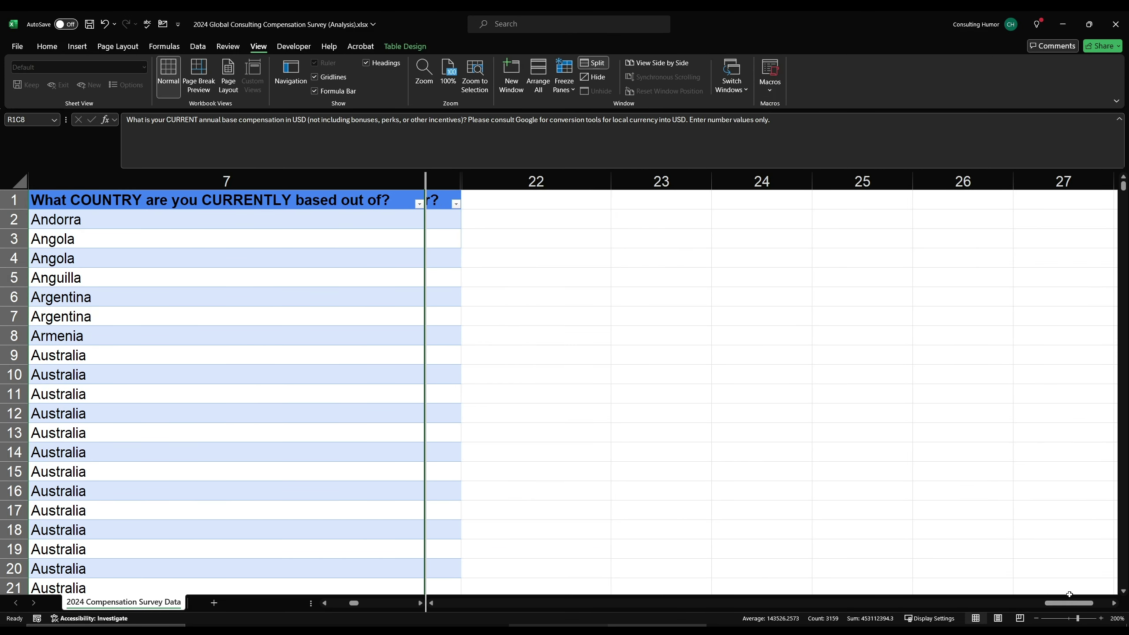
pyautogui.click(526, 198)
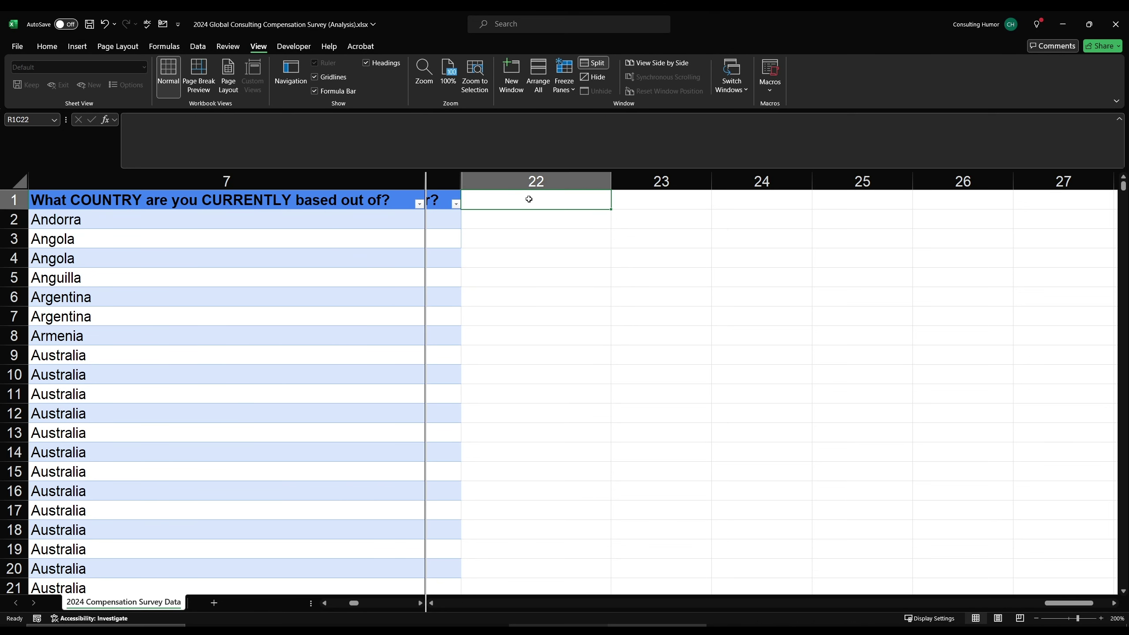
pyautogui.write('Lookup Re')
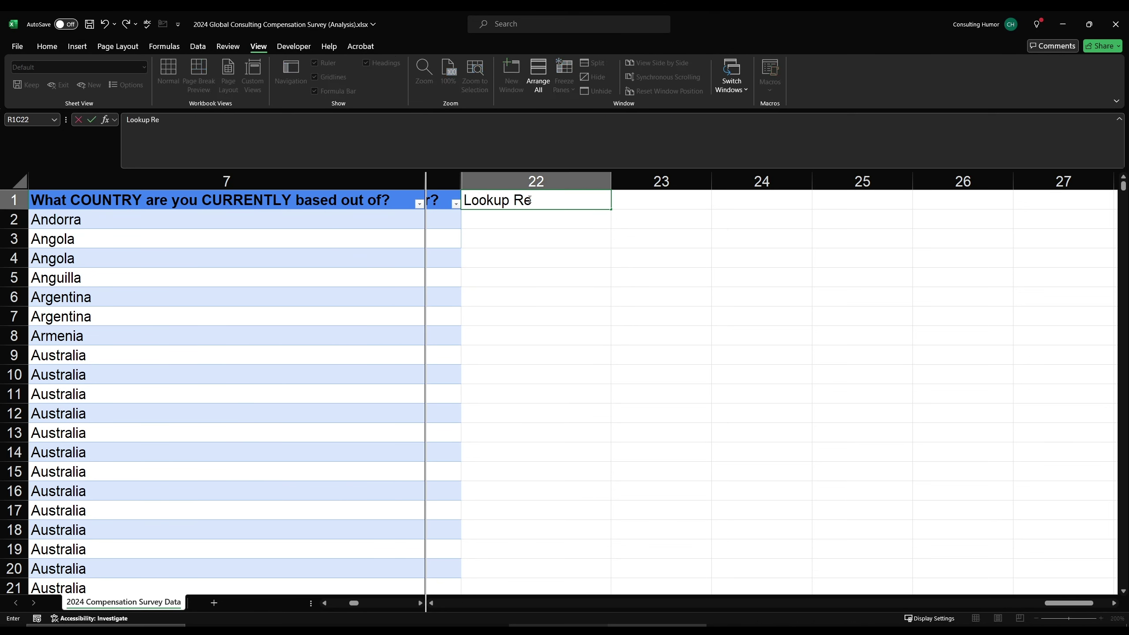
pyautogui.write('gion')
pyautogui.press('Return')
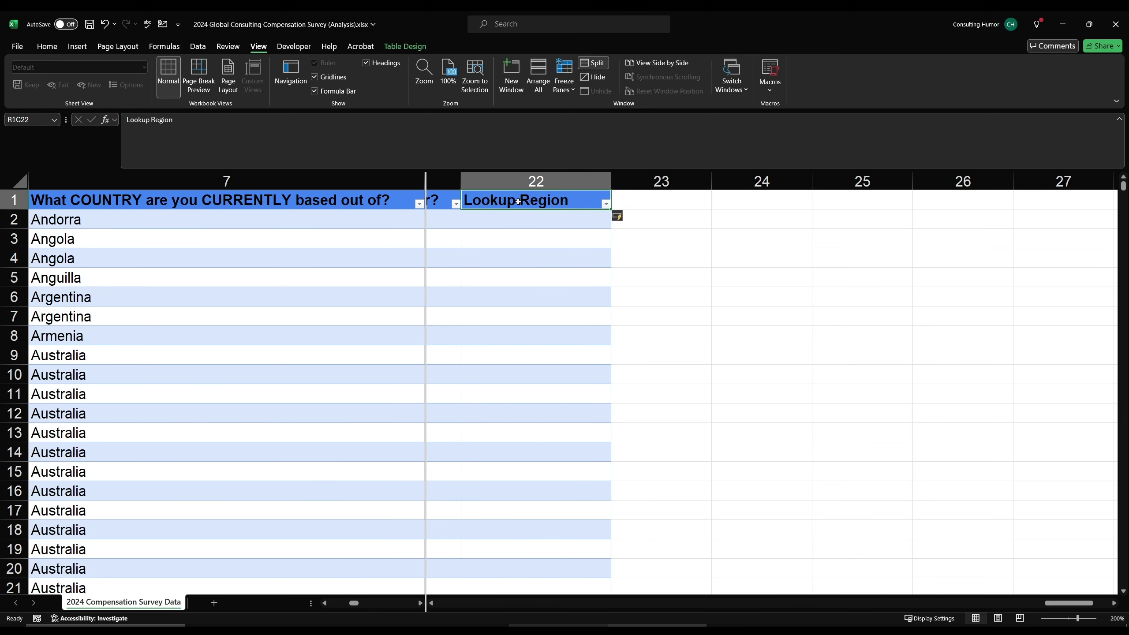
# - Fill the Lookup Region header cell light red
pyautogui.click(47, 47)
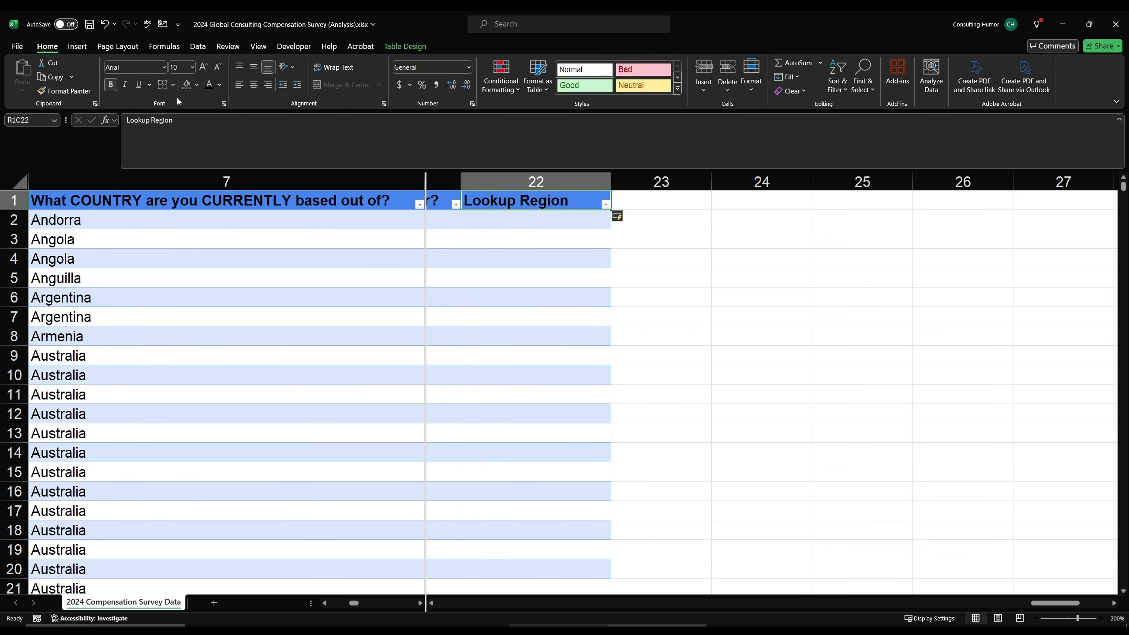
pyautogui.click(198, 88)
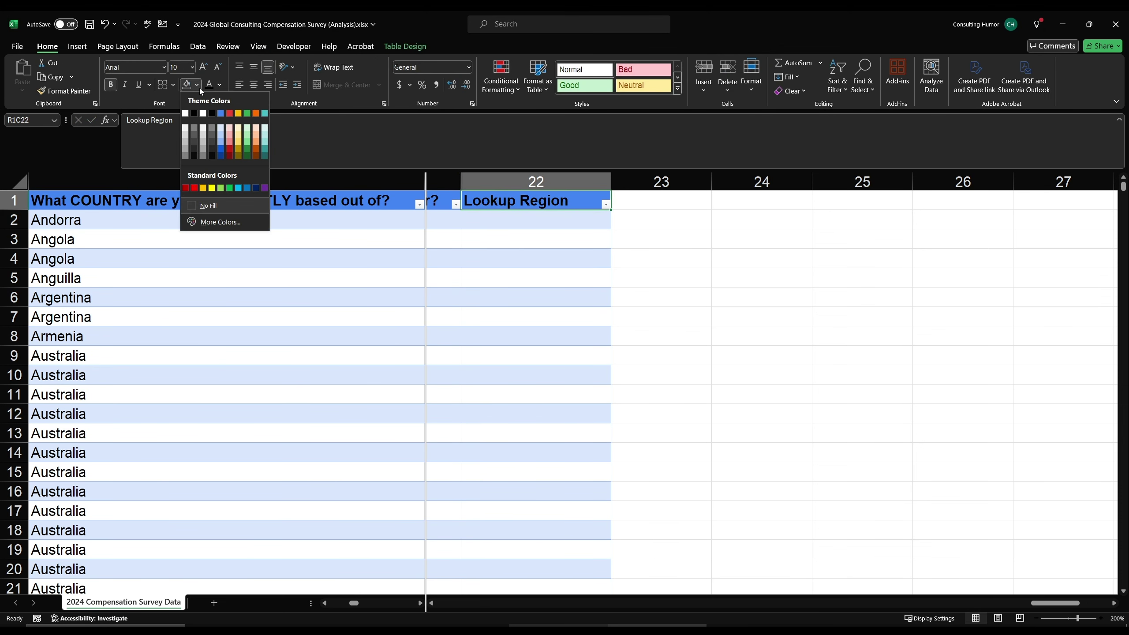
pyautogui.click(231, 135)
pyautogui.click(557, 227)
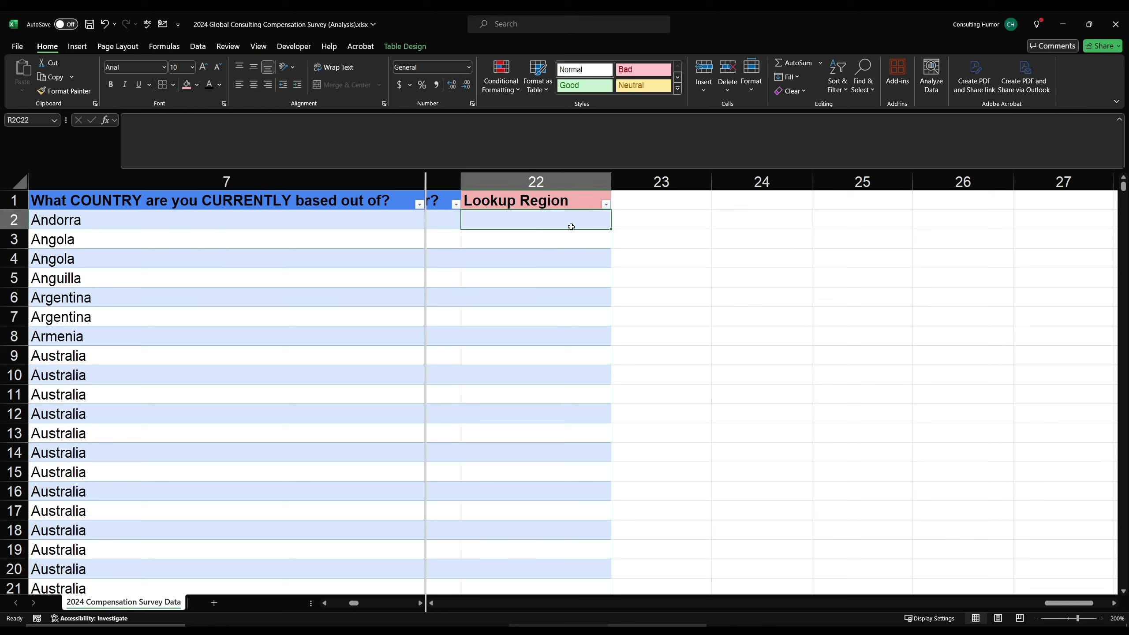
pyautogui.click(330, 218)
# - Select the first Lookup Region cell beside Andorra
pyautogui.click(561, 217)
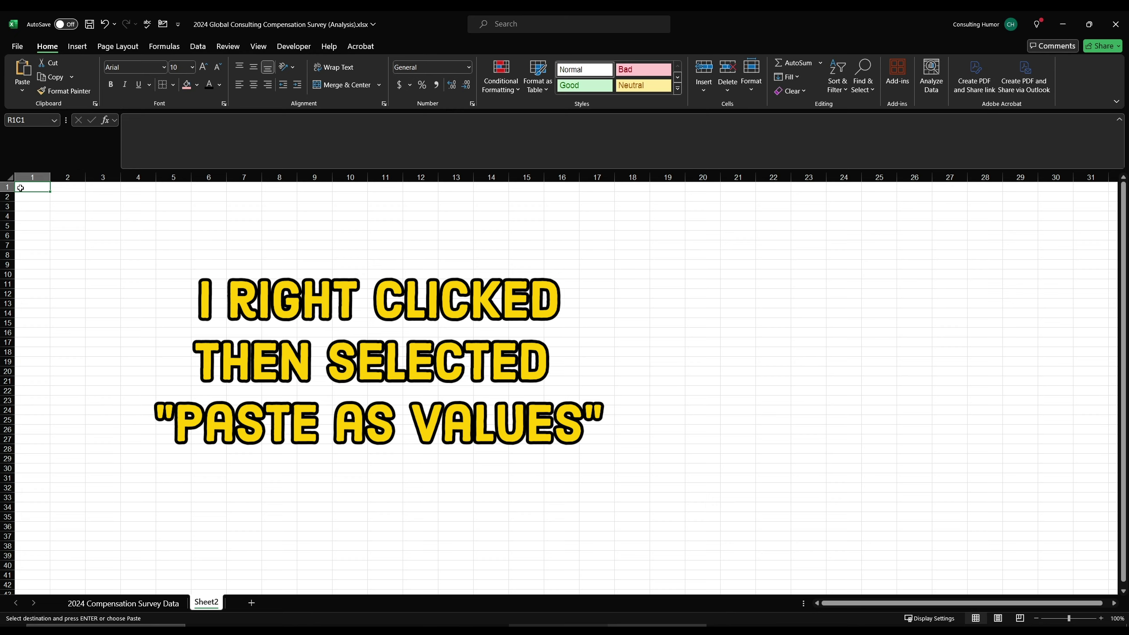
# - Paste the copied country list as values and make it a table named 'region'
pyautogui.rightClick(22, 188)
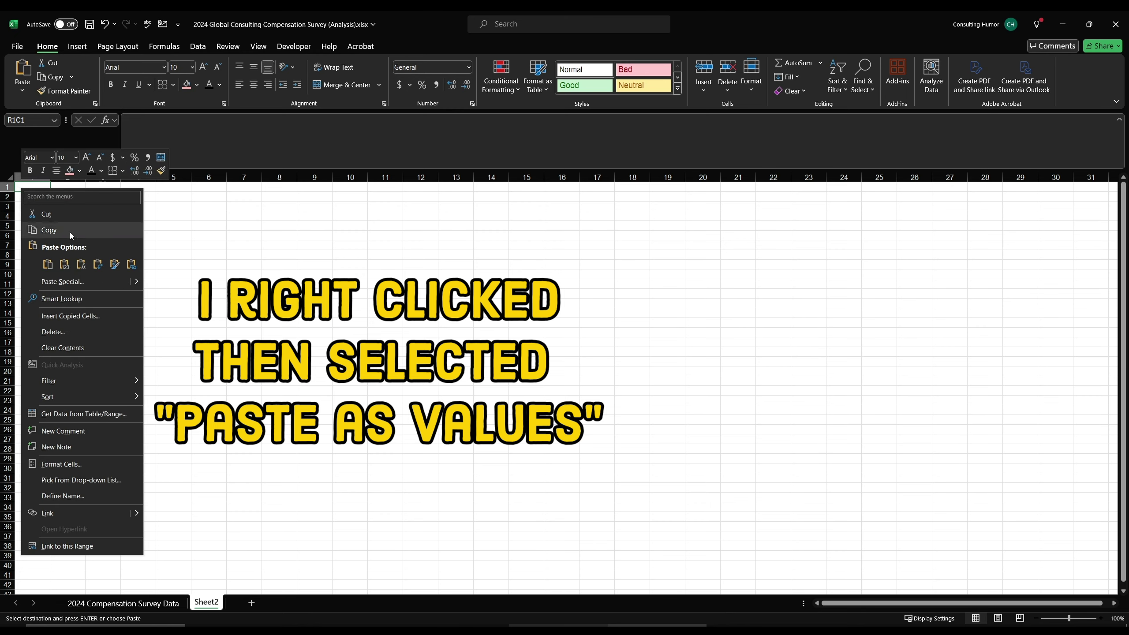
pyautogui.click(64, 265)
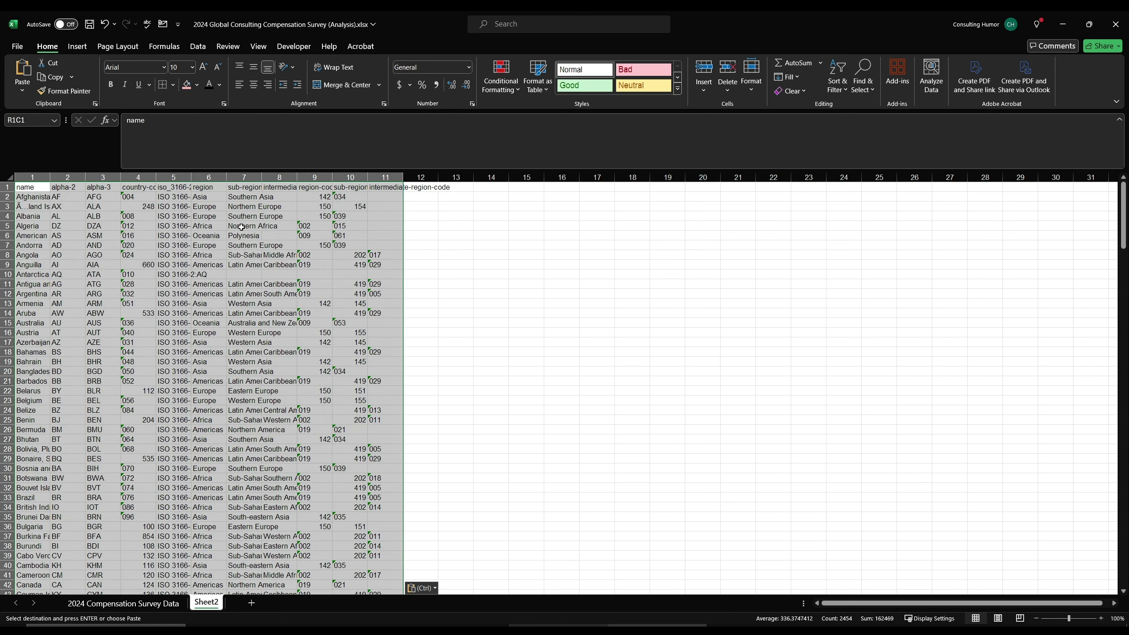
pyautogui.hotkey('ctrl', 't')
pyautogui.press('Return')
pyautogui.write('region')
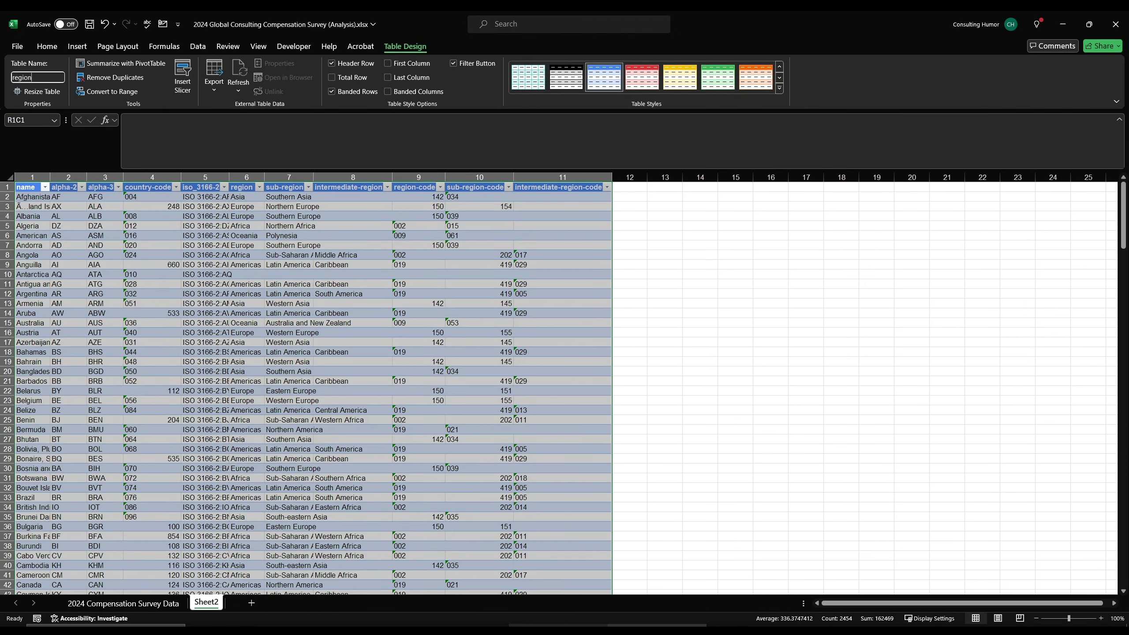
pyautogui.press('Return')
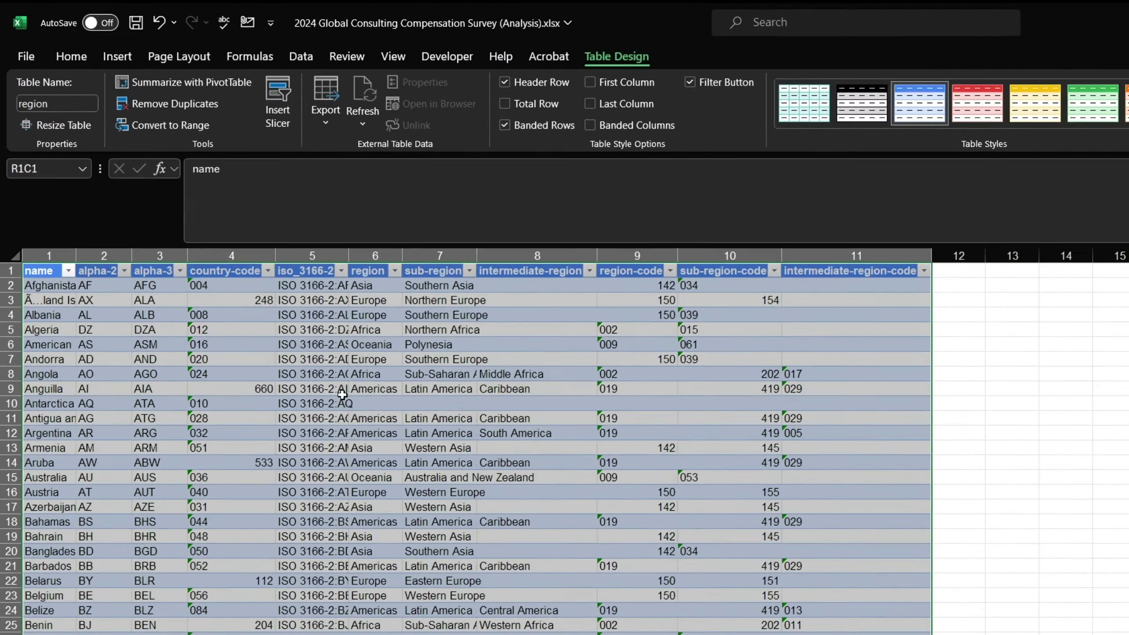
# - Review the new region table, selecting the first region value, Asia
pyautogui.click(206, 265)
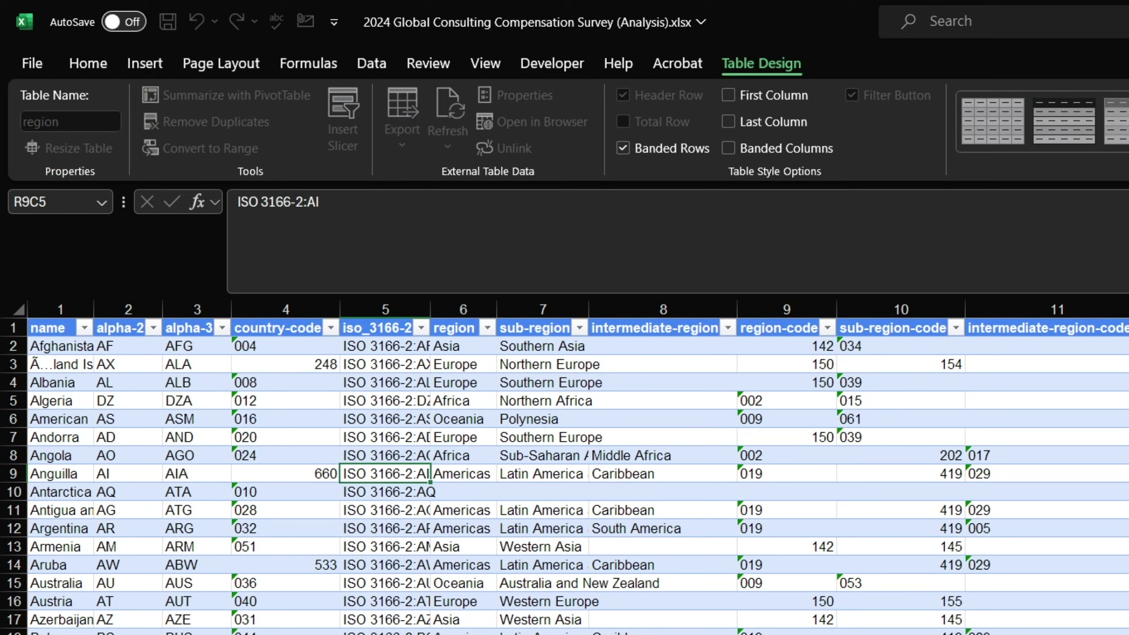
pyautogui.click(463, 634)
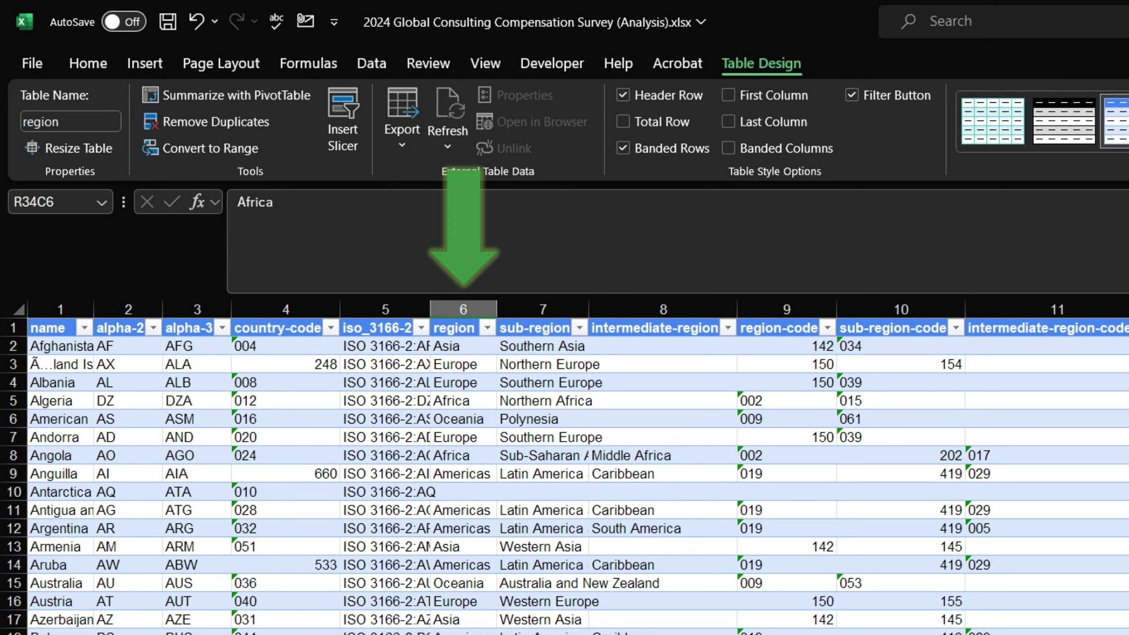
pyautogui.click(520, 489)
pyautogui.click(544, 354)
pyautogui.click(458, 343)
# - Autofit the region table's columns so full country names show
pyautogui.click(54, 347)
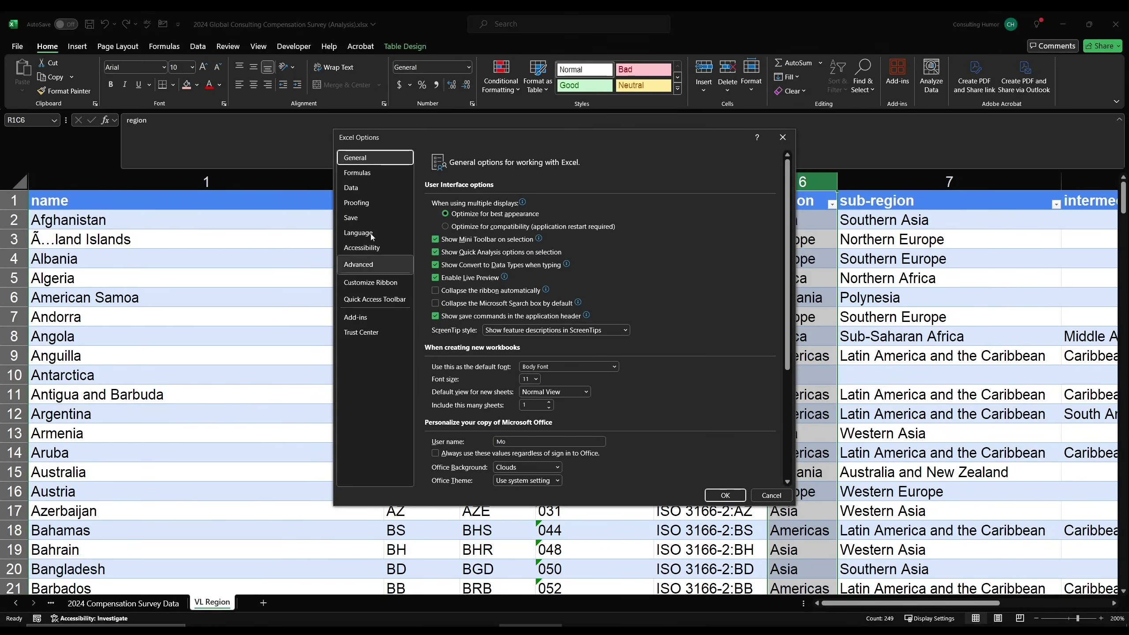
pyautogui.click(382, 173)
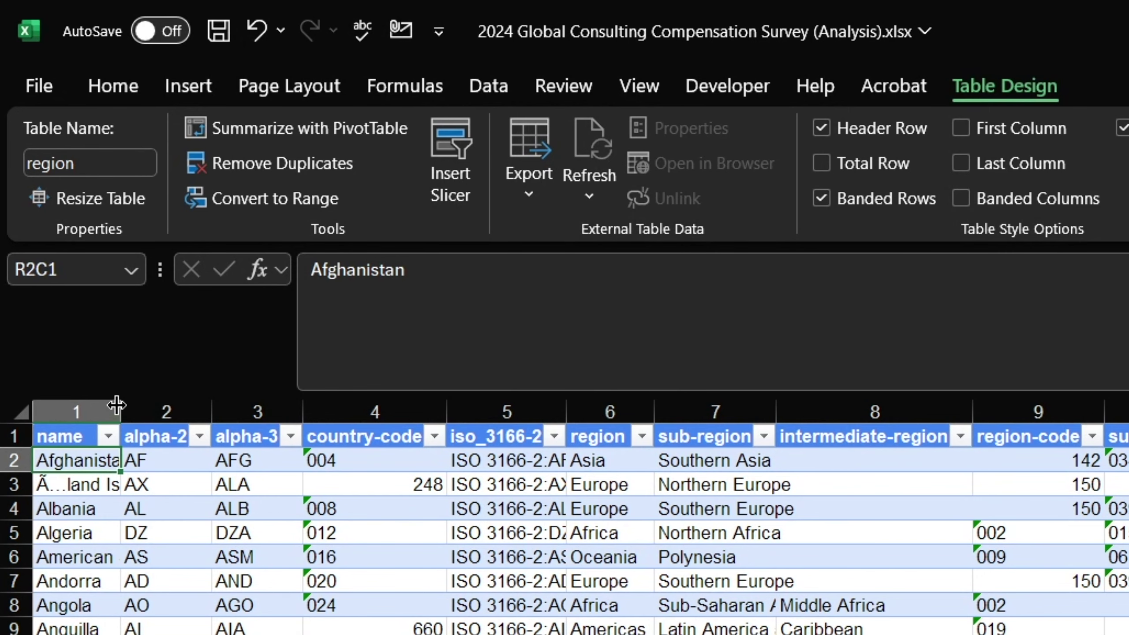
pyautogui.doubleClick(116, 405)
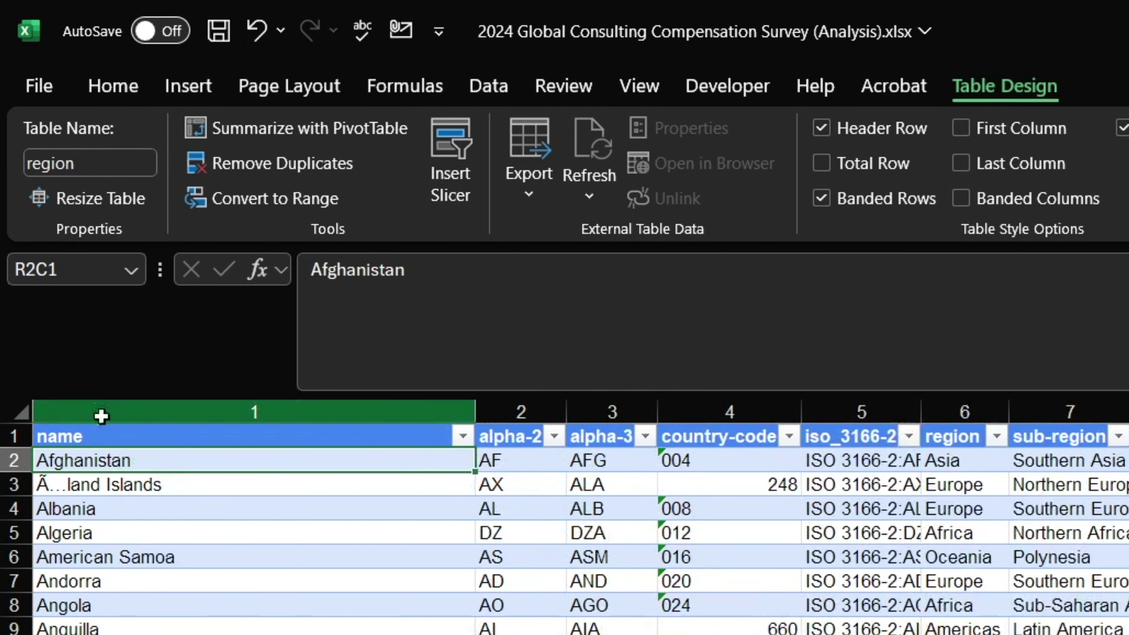
pyautogui.click(101, 414)
pyautogui.moveTo(113, 408); pyautogui.dragTo(1125, 411)
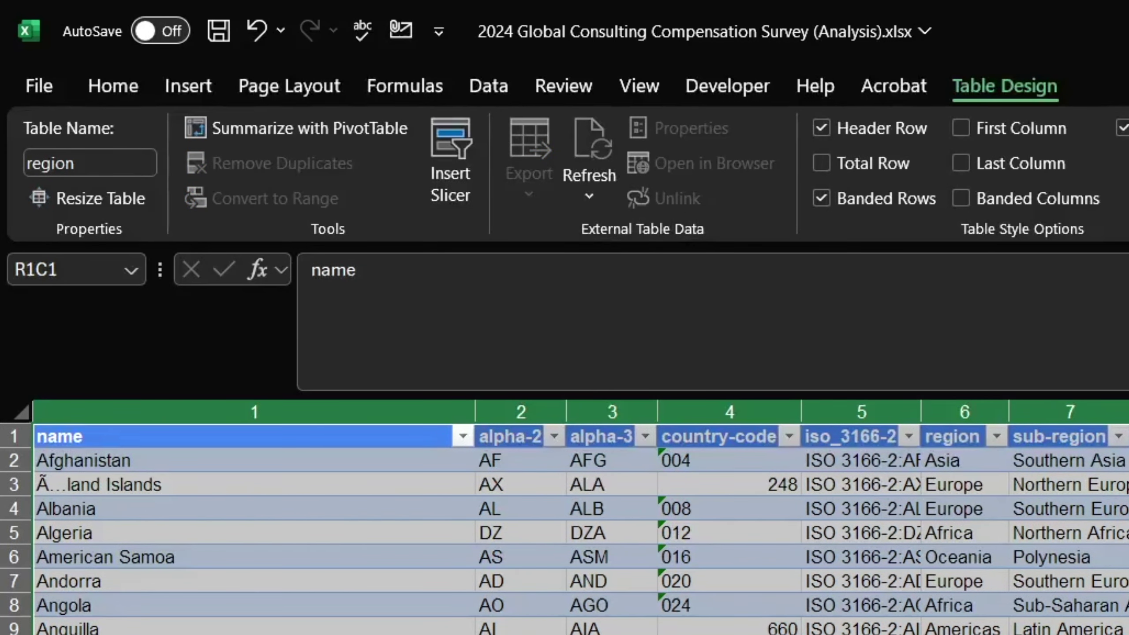
pyautogui.doubleClick(1008, 412)
pyautogui.click(1127, 581)
# - Check Afghanistan's value in the region column of the lookup table
pyautogui.click(351, 462)
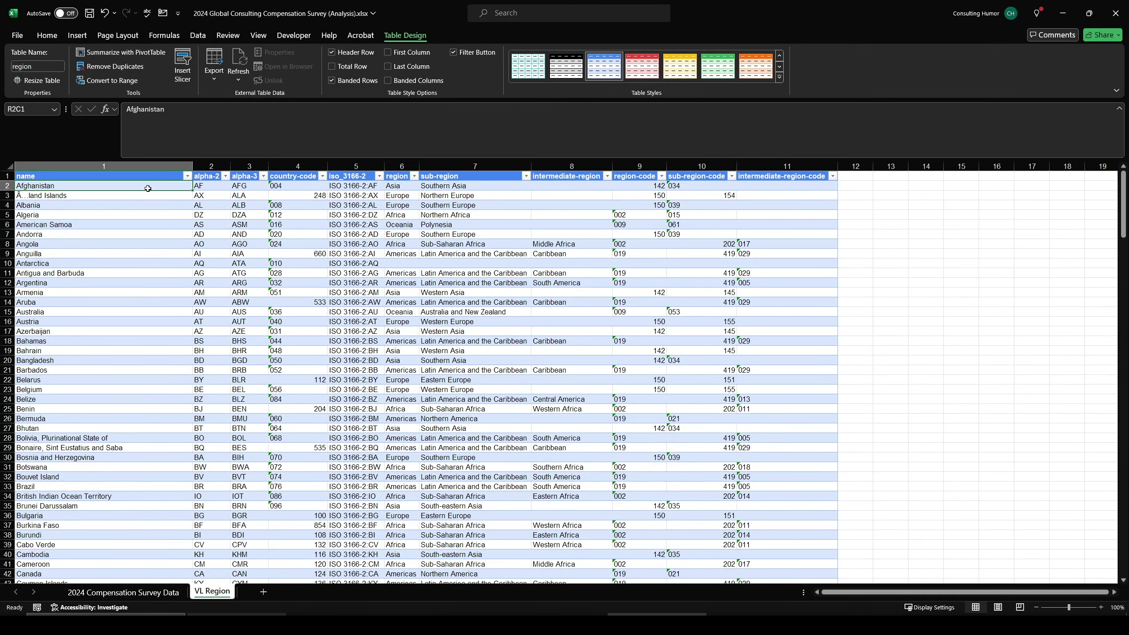
pyautogui.click(392, 185)
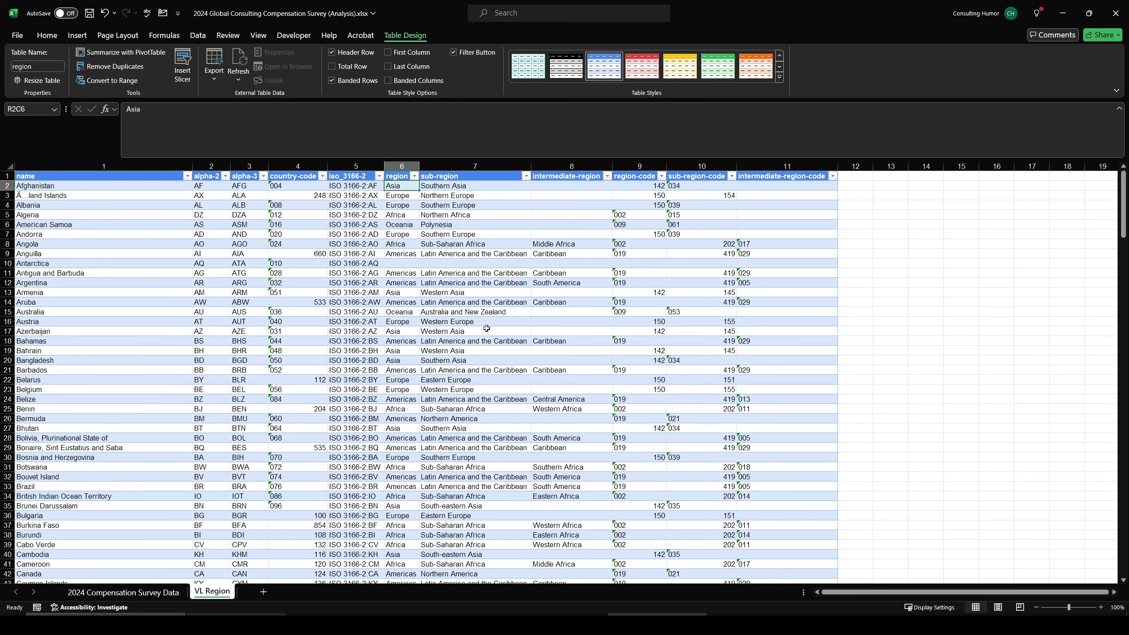
pyautogui.click(159, 186)
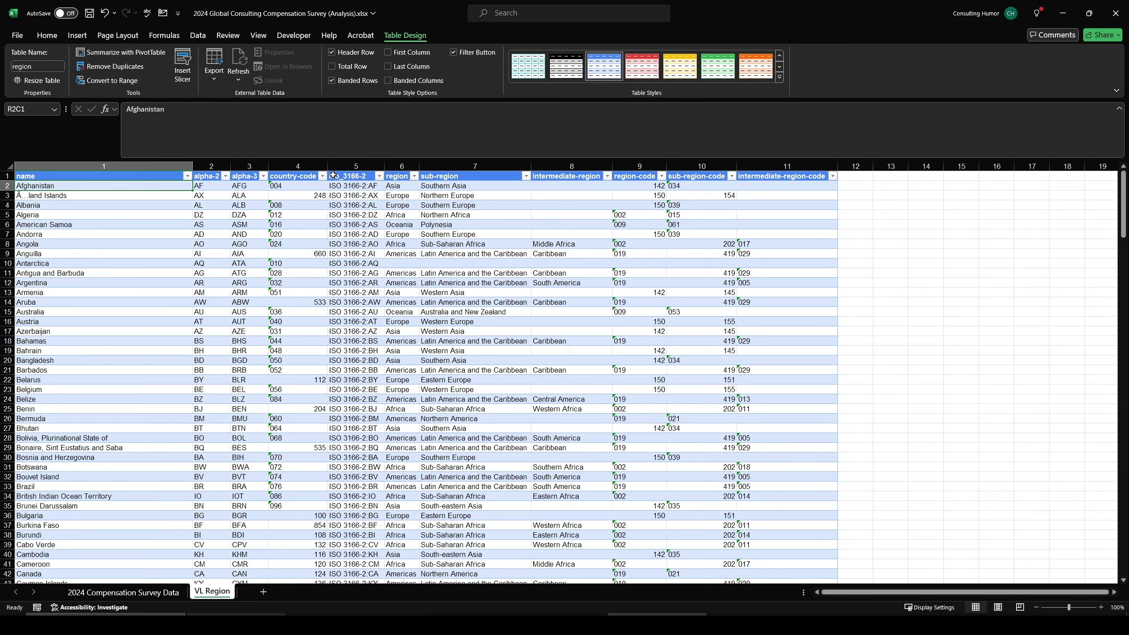
pyautogui.click(389, 186)
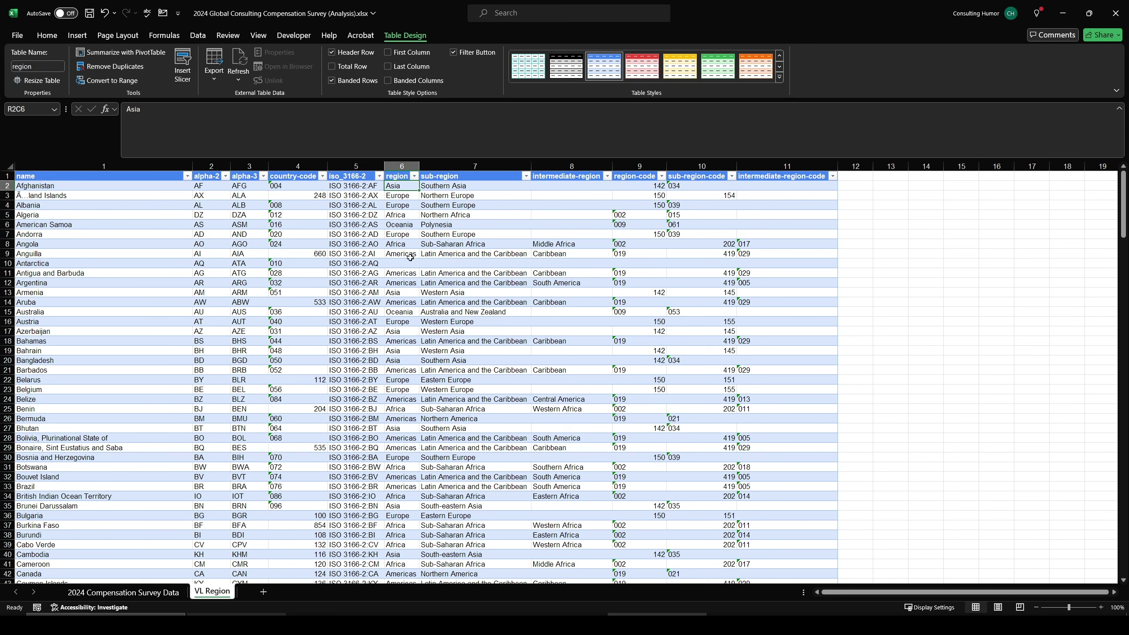
# - In the first Lookup Region cell, start a VLOOKUP of the row's country against the region table
pyautogui.click(145, 594)
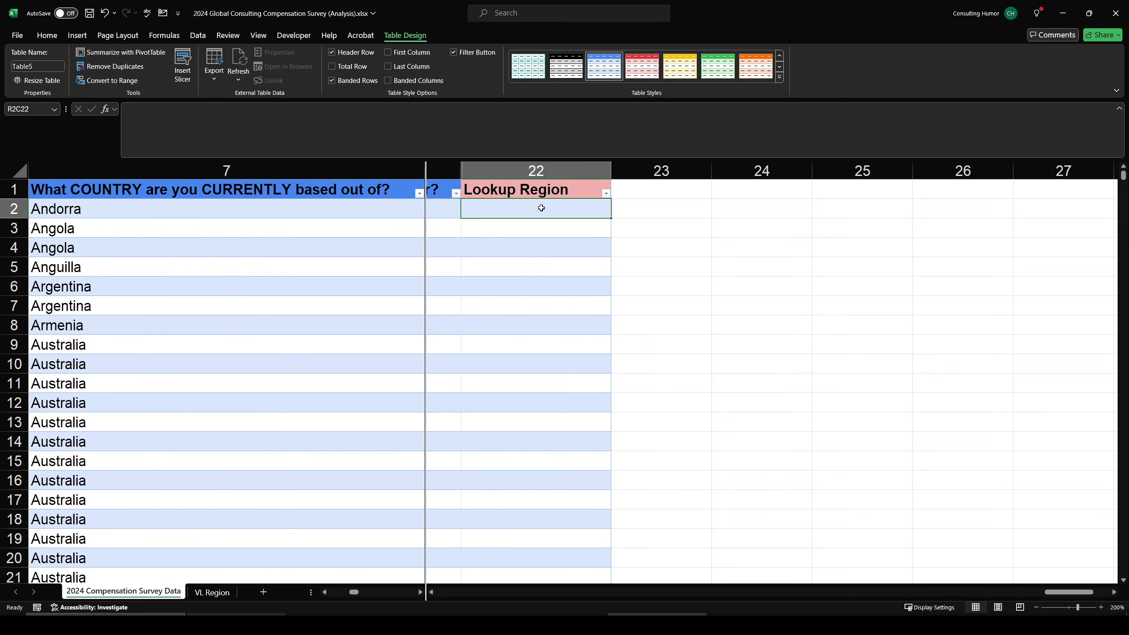
pyautogui.write('=vlo')
pyautogui.press('Tab')
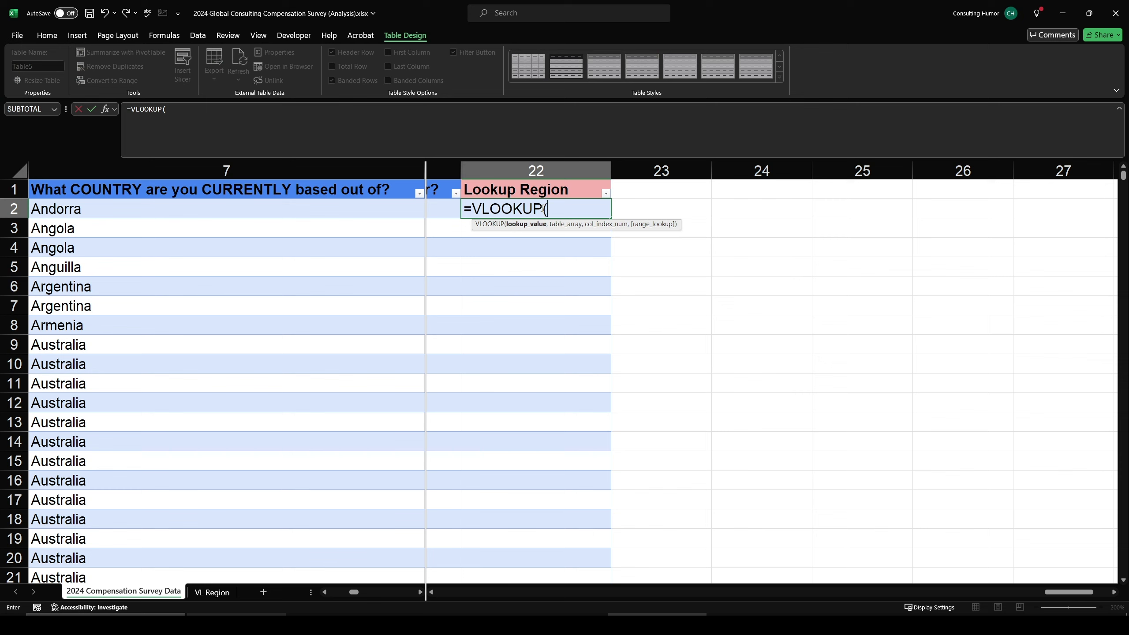
pyautogui.click(316, 213)
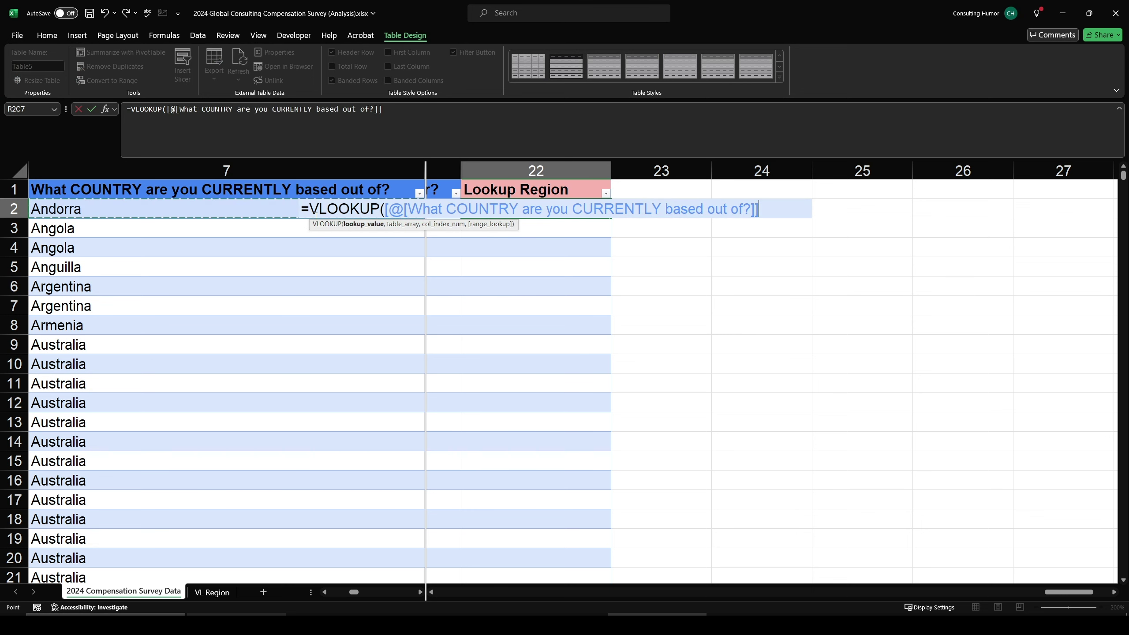
pyautogui.write(',')
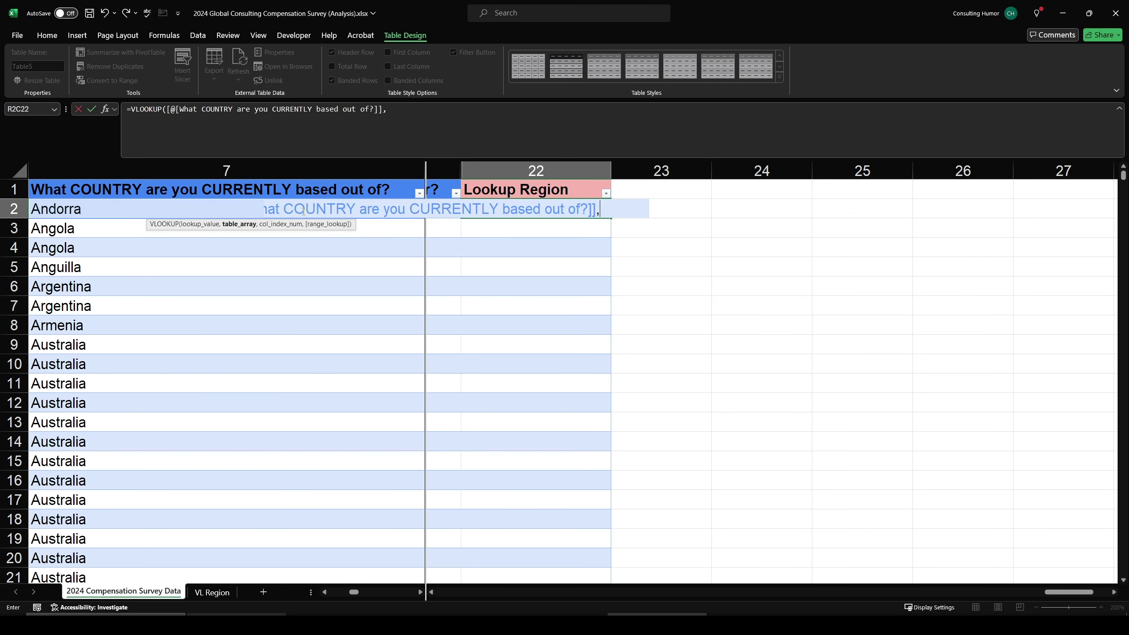
pyautogui.write('re')
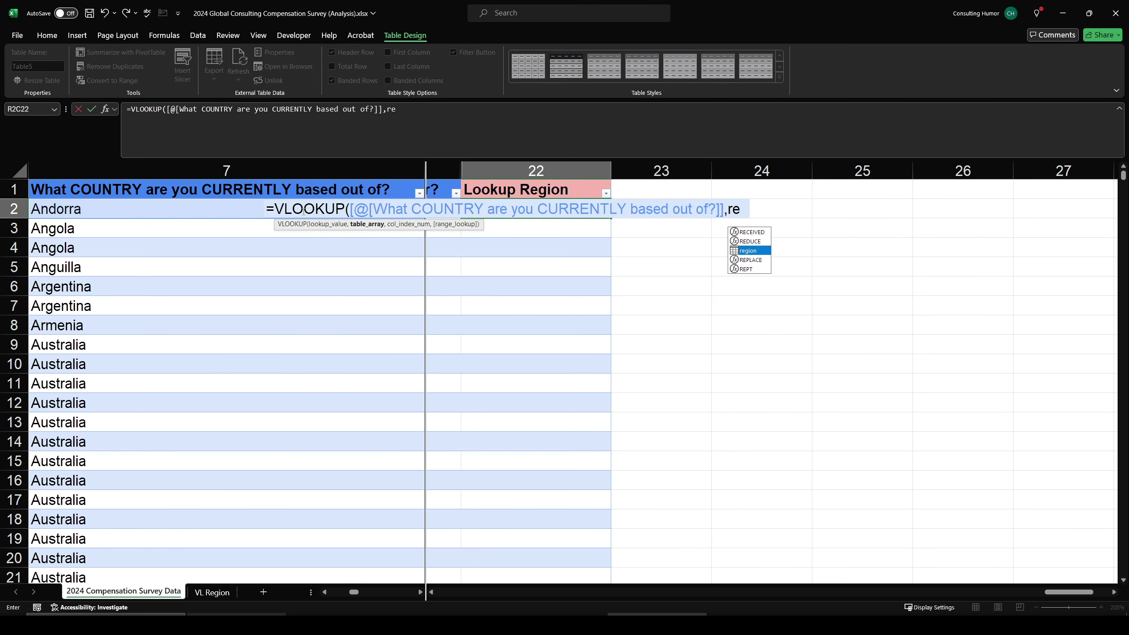
pyautogui.press('BackSpace')
pyautogui.press('BackSpace')
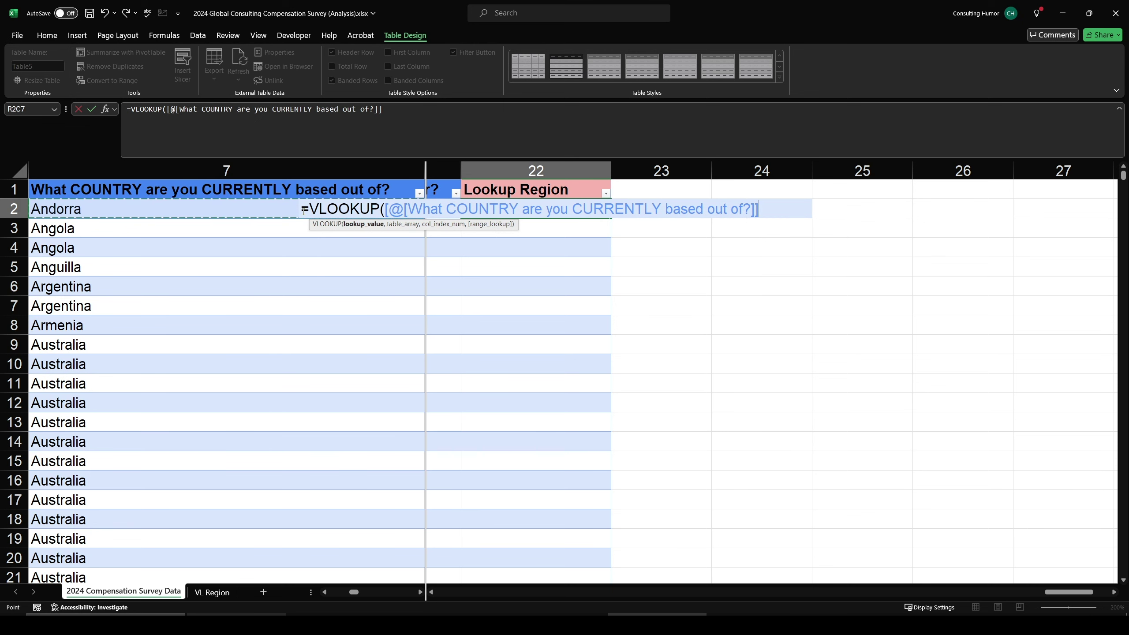
pyautogui.write('re')
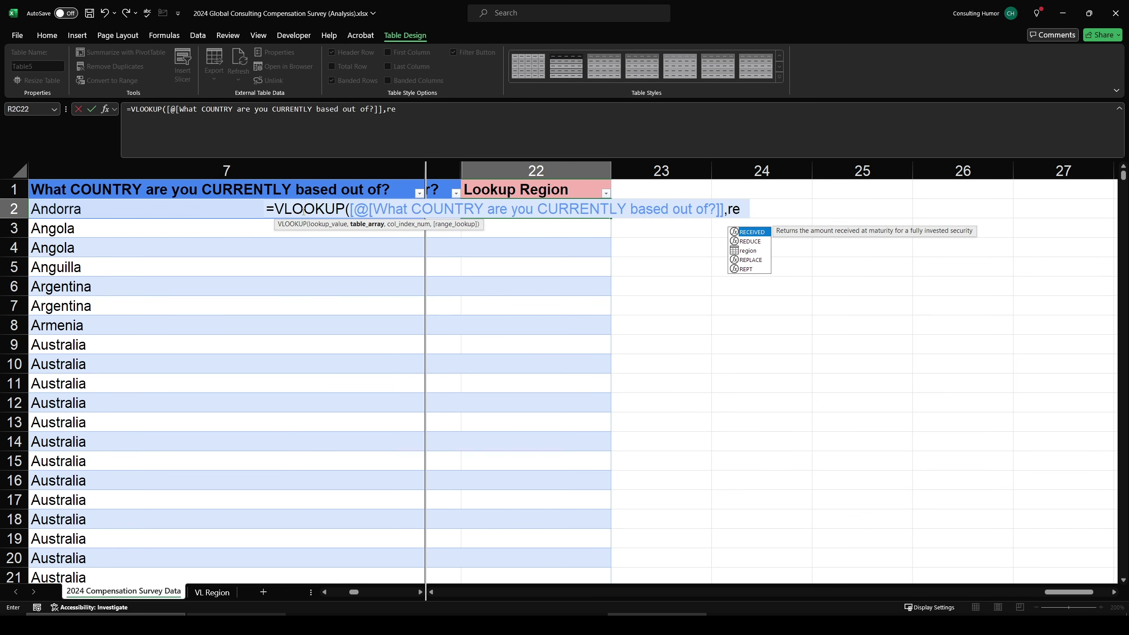
pyautogui.press('Down')
pyautogui.press('Down')
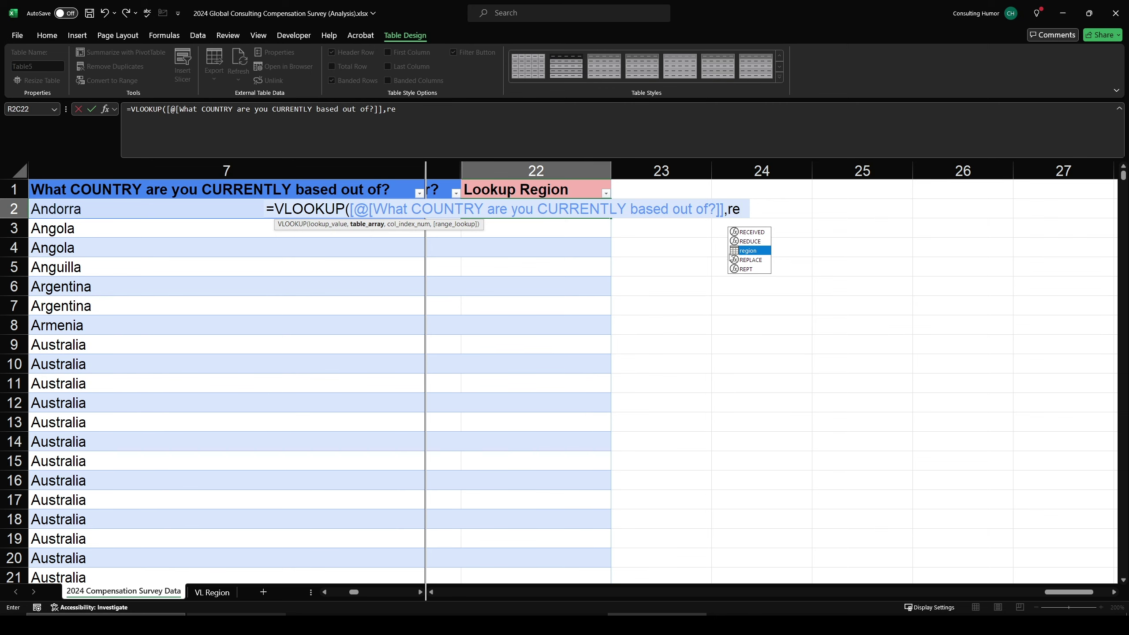
pyautogui.press('Tab')
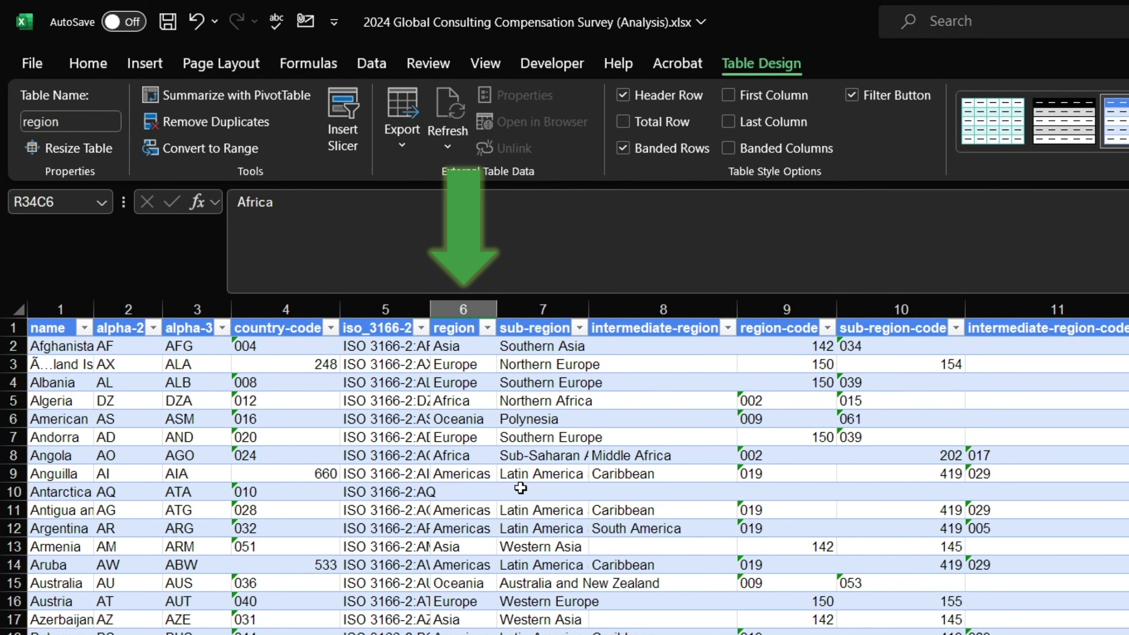
# - Identify the region column's position and finish the lookup with the exact-match FALSE option
pyautogui.click(520, 489)
pyautogui.click(543, 362)
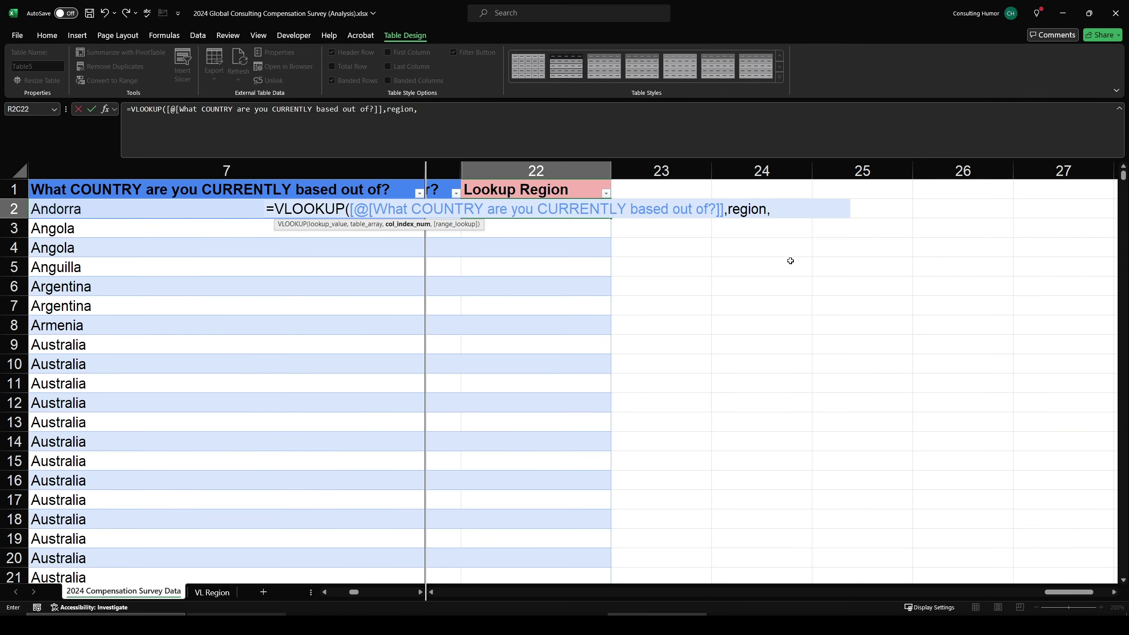
pyautogui.write(',region,6,')
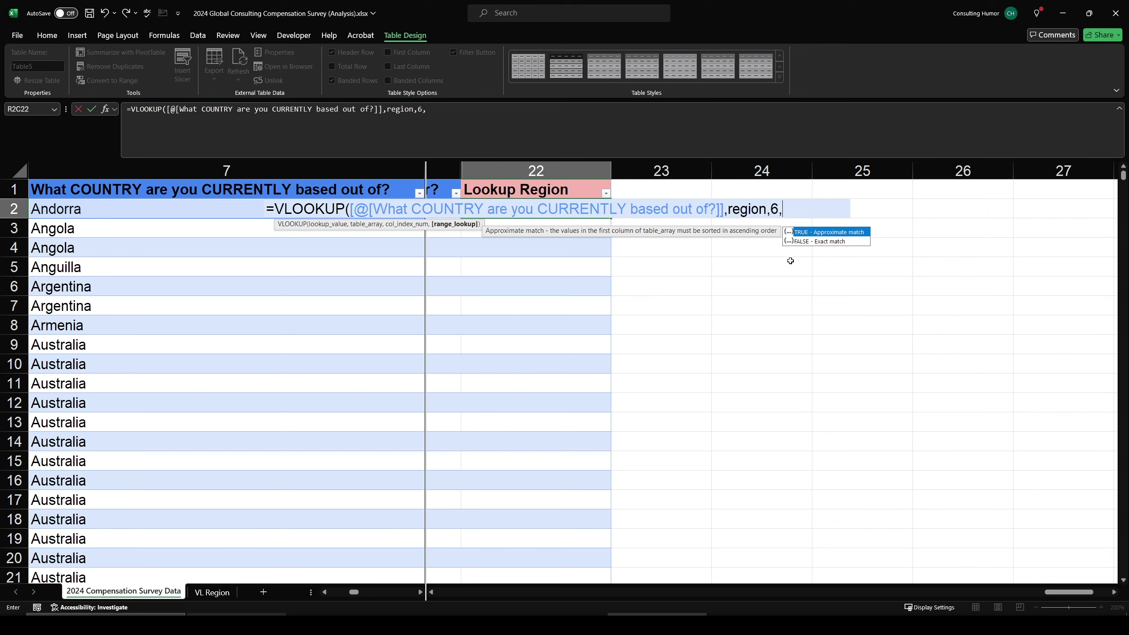
pyautogui.press('Down')
pyautogui.press('Tab')
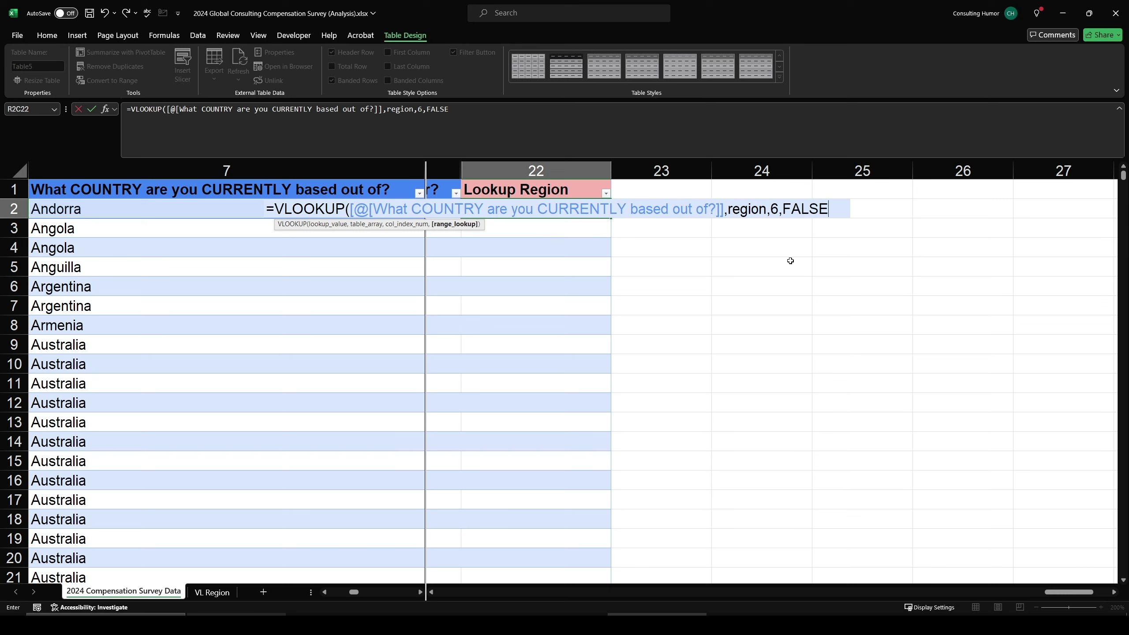
# - Re-enter the Lookup Region formula as =VLOOKUP(country,region,6,FALSE)
pyautogui.press('Return')
pyautogui.click(565, 206)
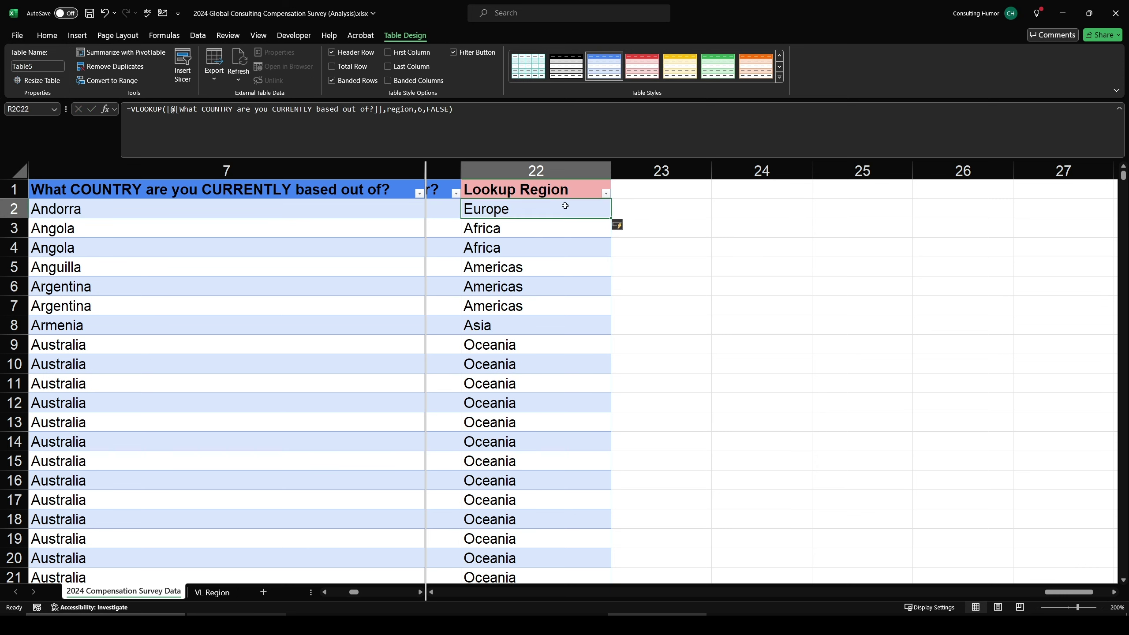
pyautogui.write('=vlo')
pyautogui.press('Tab')
pyautogui.click(300, 209)
pyautogui.write(',region')
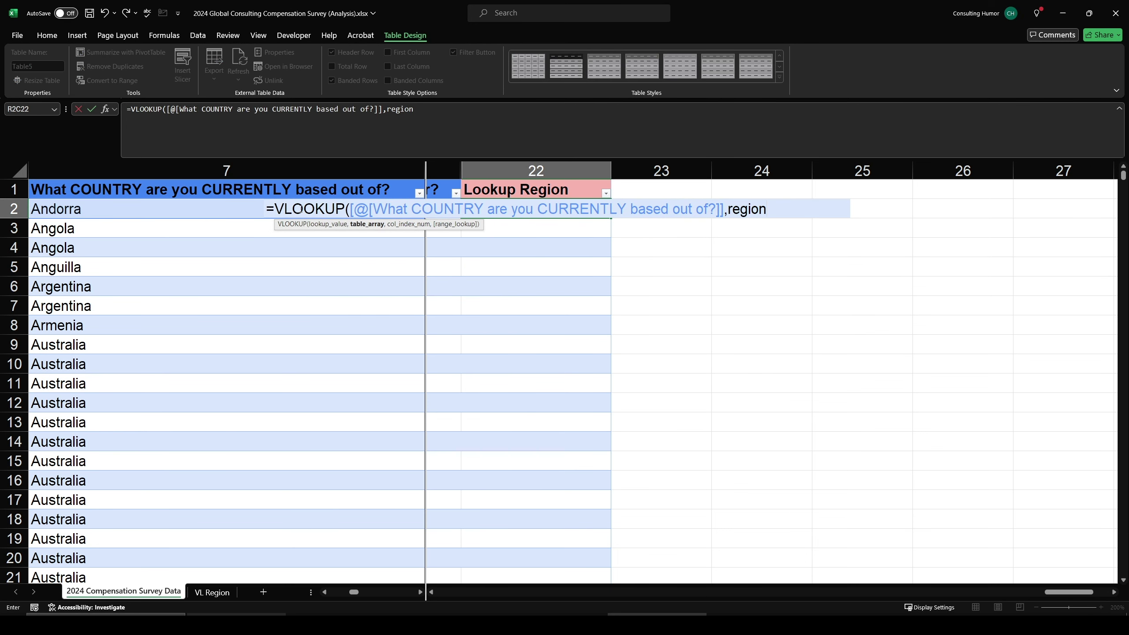
pyautogui.write(',6,')
pyautogui.press('Down')
pyautogui.press('Tab')
pyautogui.press('Return')
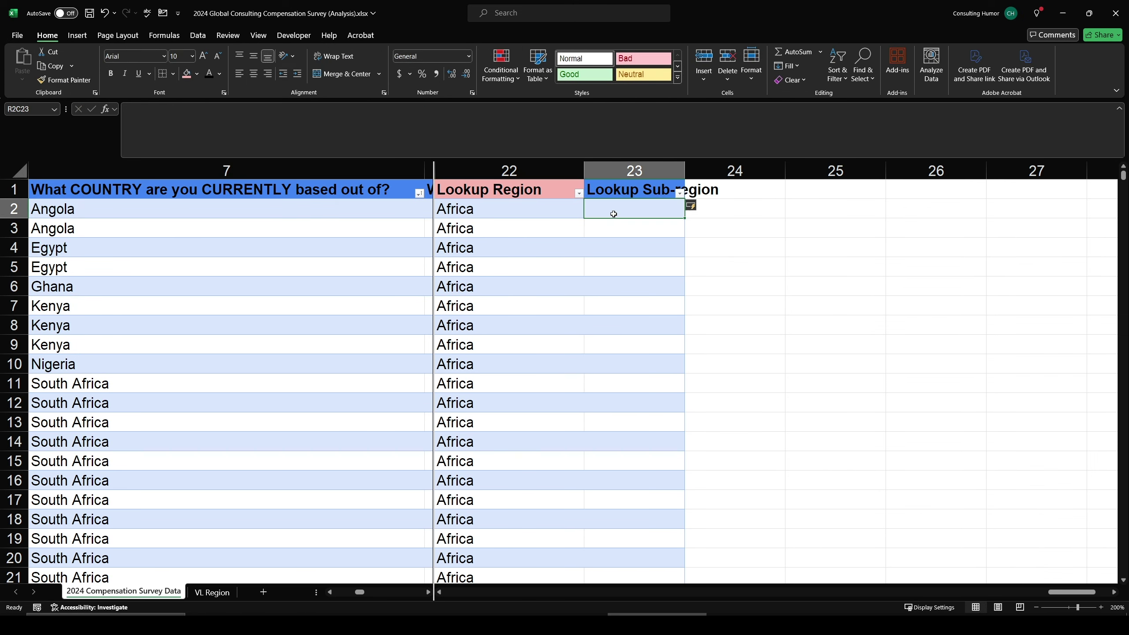
pyautogui.click(600, 189)
pyautogui.click(65, 80)
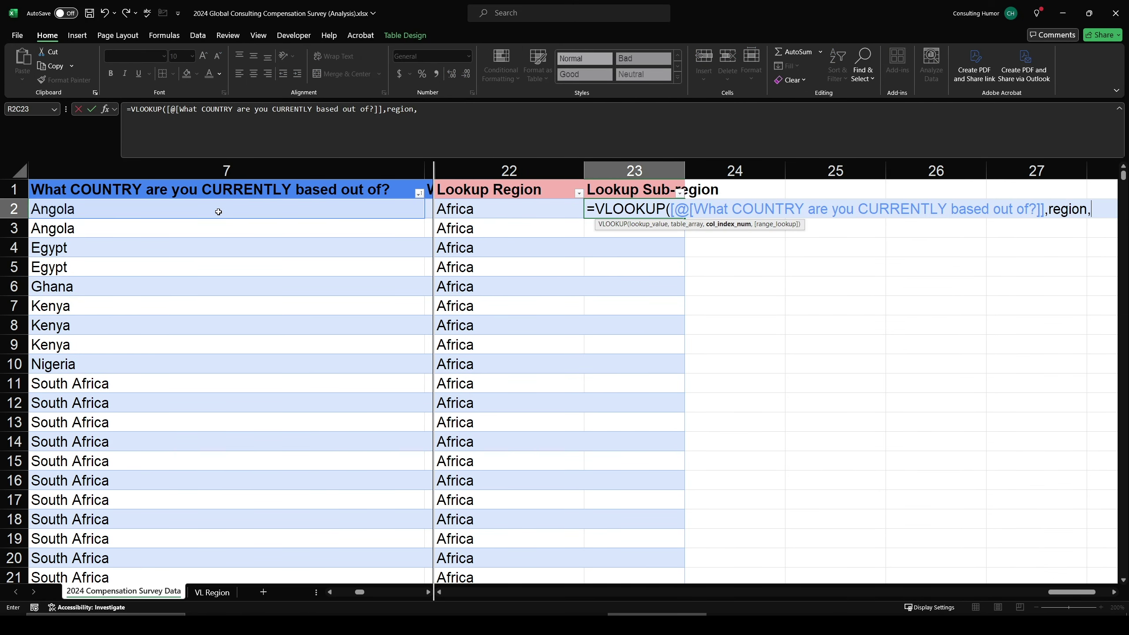
pyautogui.write('7,')
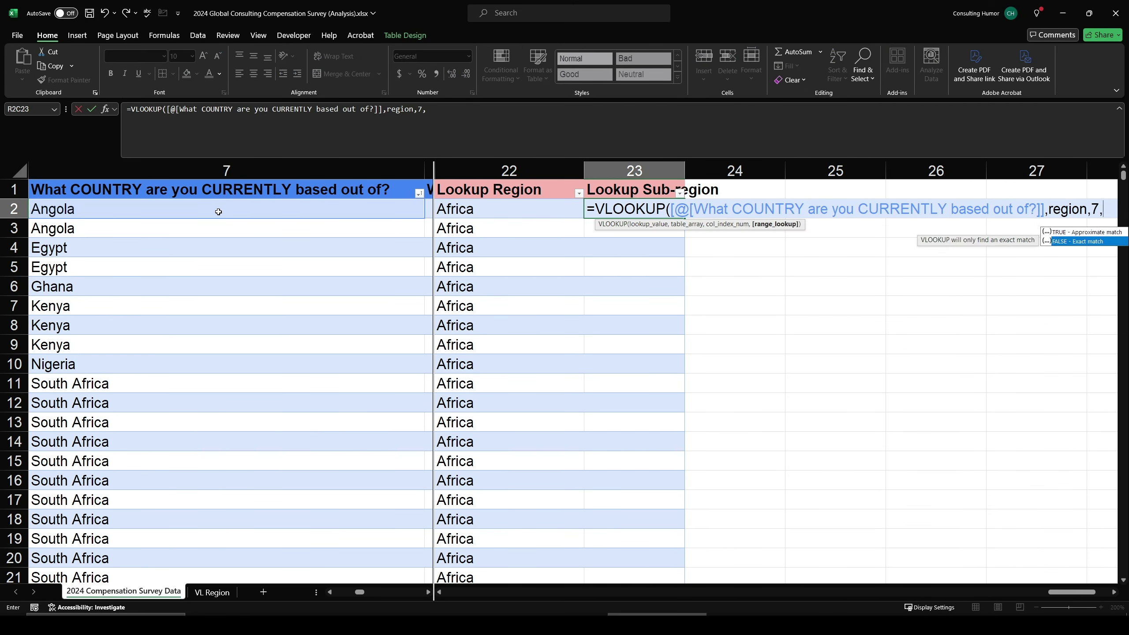
pyautogui.write('FALSE')
pyautogui.press('Return')
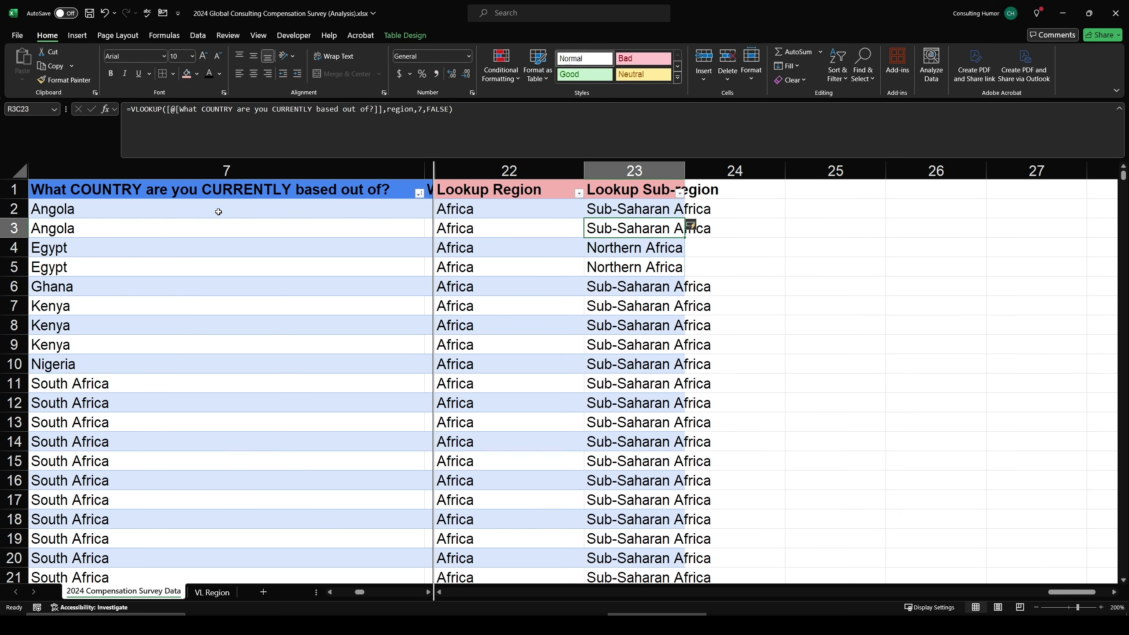
# - Sort Lookup Region A to Z and reopen its filter to isolate #N/A rows
pyautogui.click(600, 208)
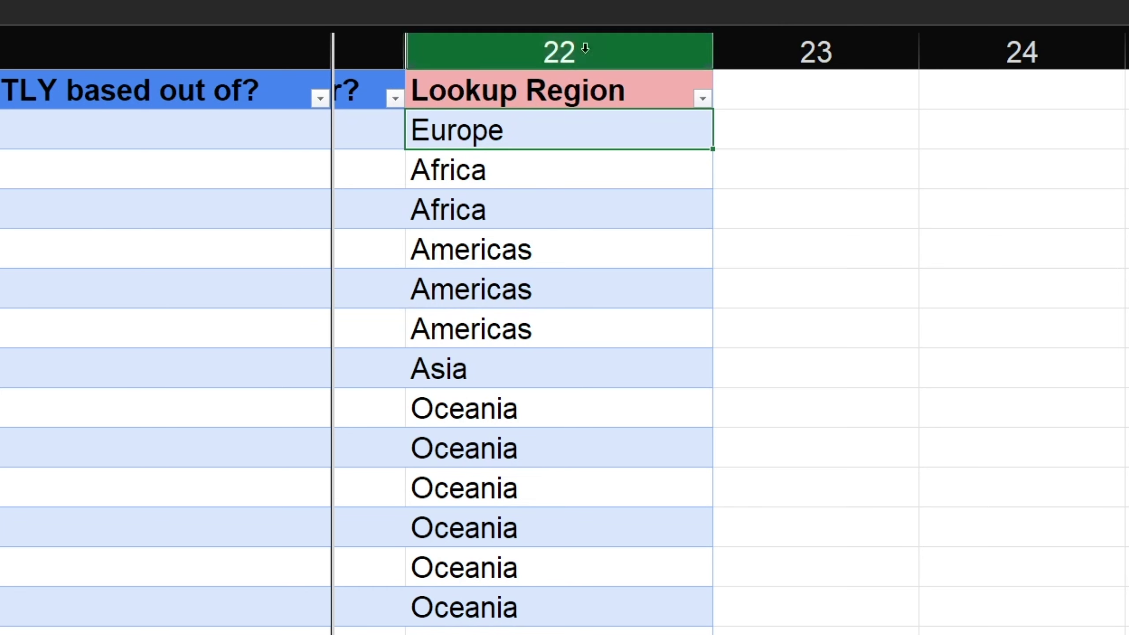
pyautogui.click(703, 99)
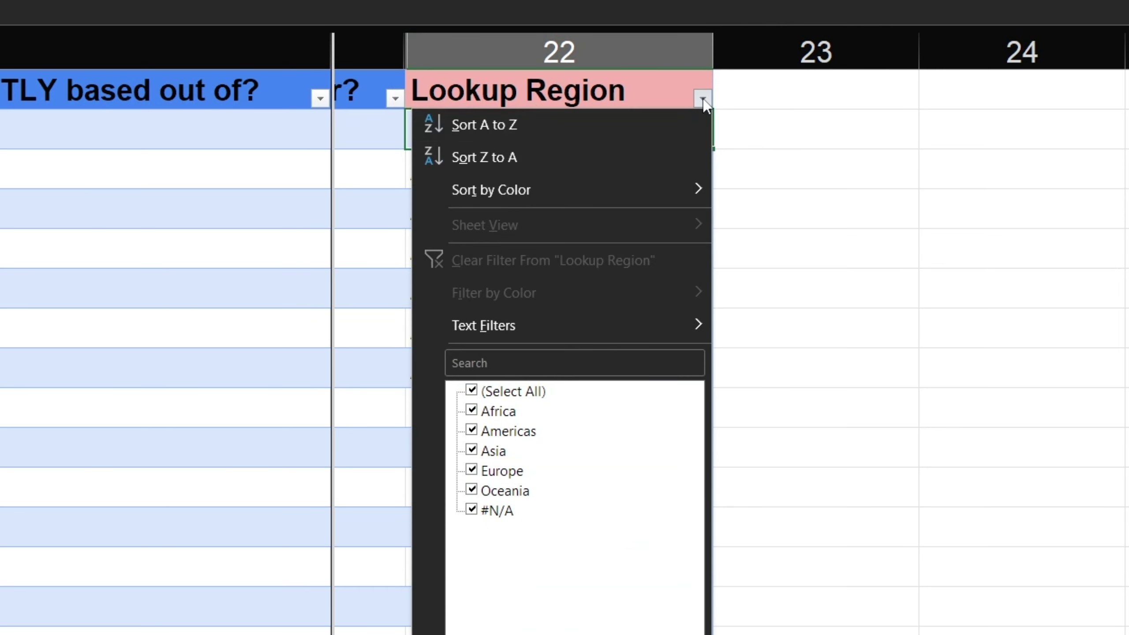
pyautogui.click(552, 125)
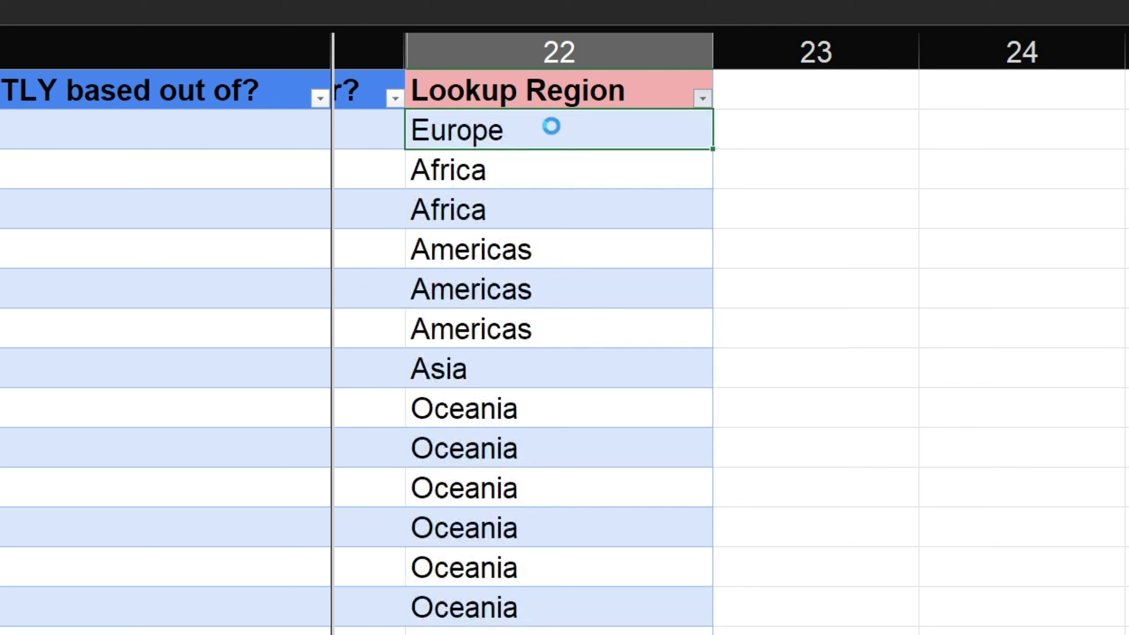
pyautogui.click(701, 97)
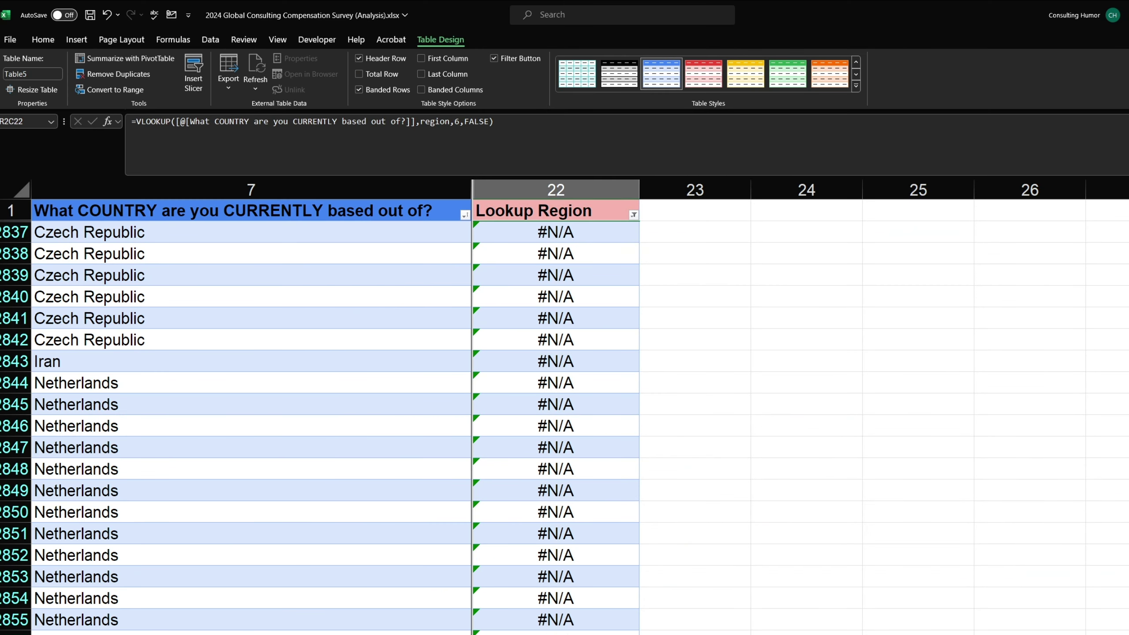
# - Trace the first #N/A lookup result back to its country name, Czech Republic
pyautogui.click(578, 267)
pyautogui.click(571, 235)
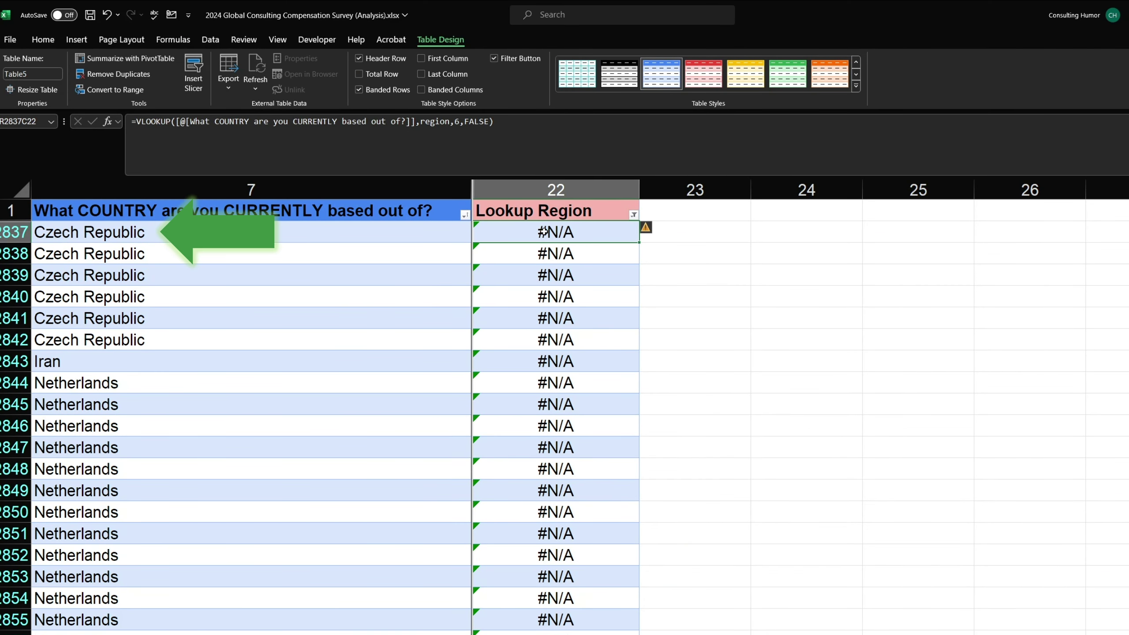
pyautogui.press('Left')
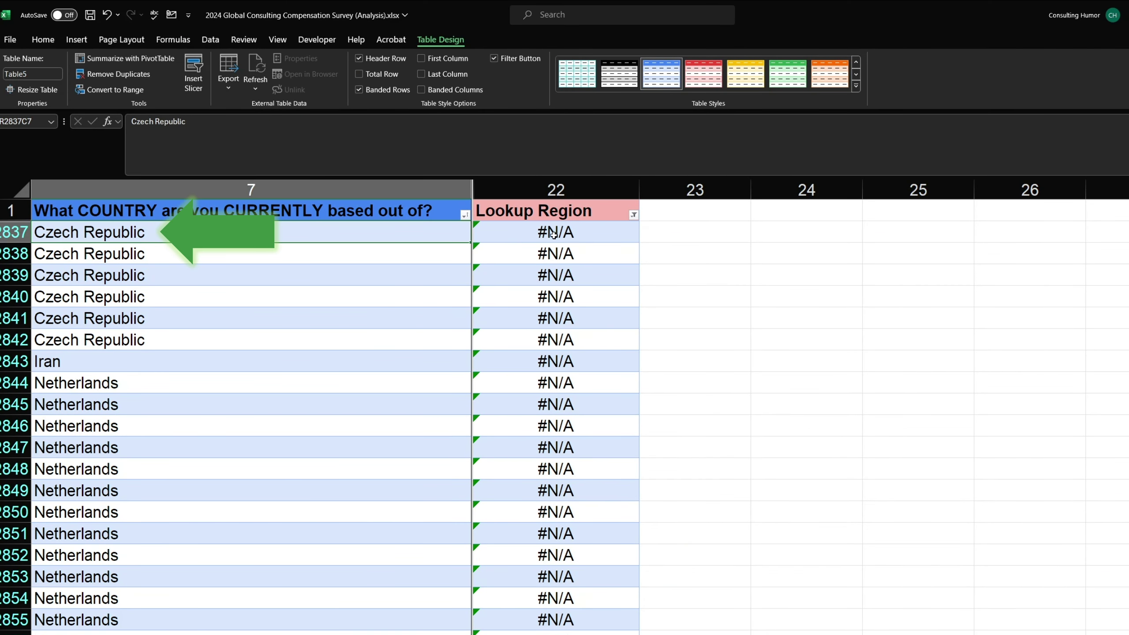
pyautogui.press('Right')
pyautogui.click(114, 232)
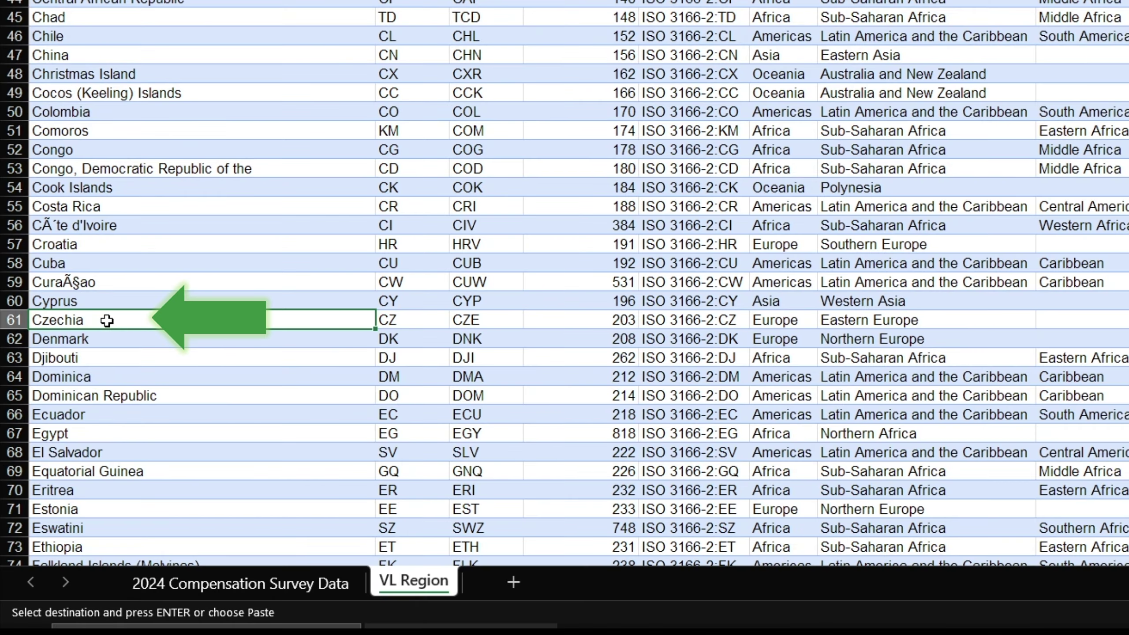
# - Replace Czechia with Czech Republic in the region table, then reselect the Lookup Region column
pyautogui.write('Czech Republic')
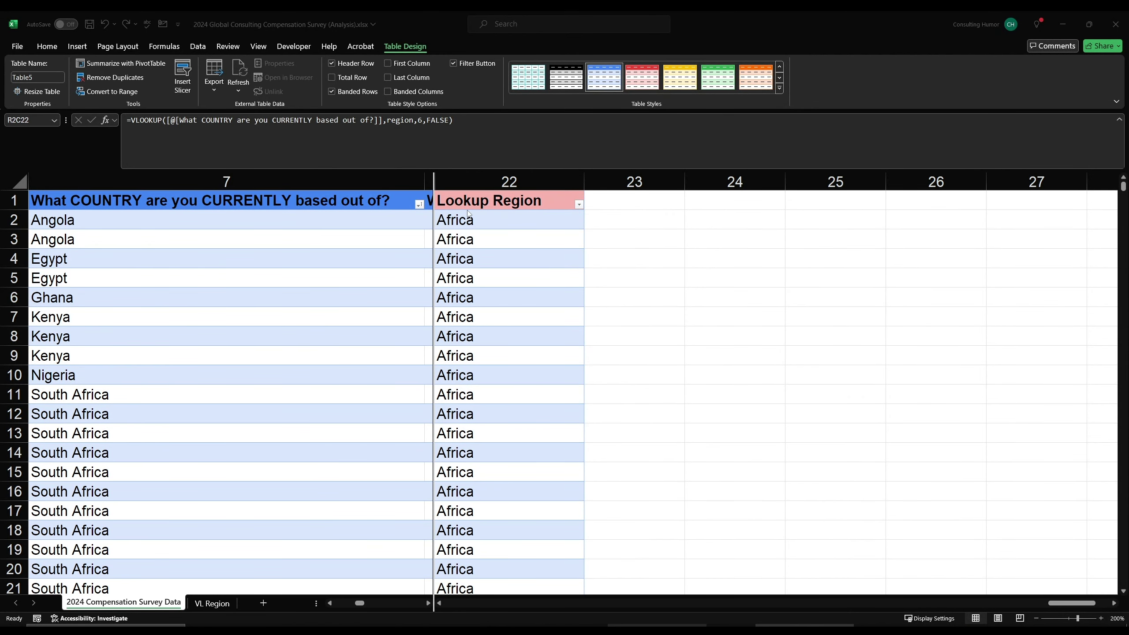
pyautogui.click(523, 194)
pyautogui.click(535, 198)
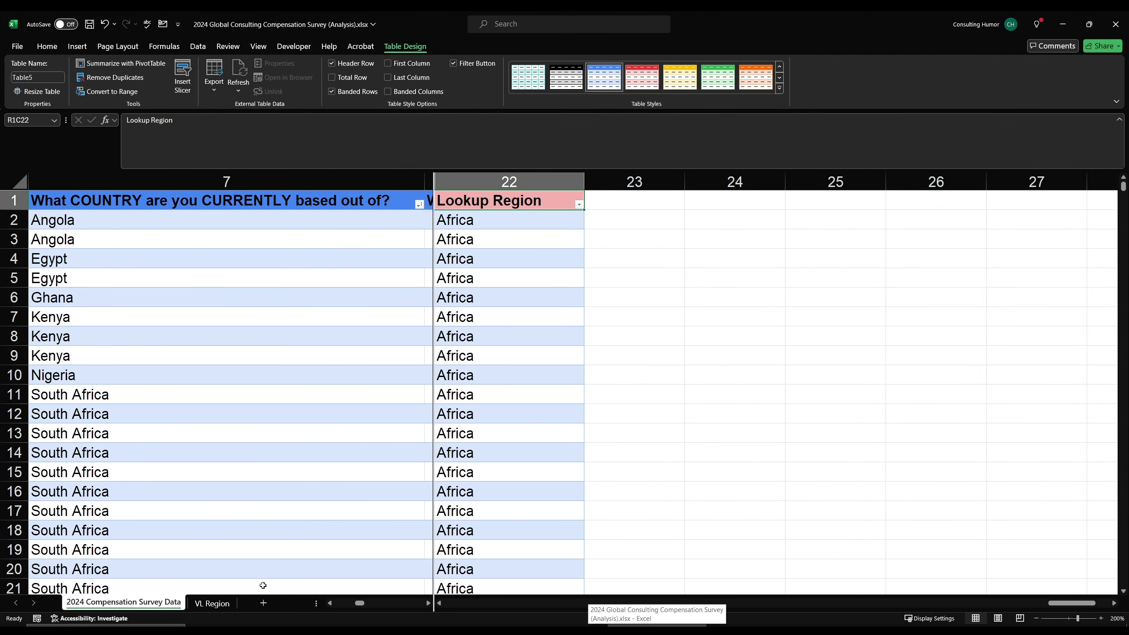
# - Go back to the VL Region sheet and jump to the top of its sub-region column
pyautogui.click(230, 603)
pyautogui.click(752, 208)
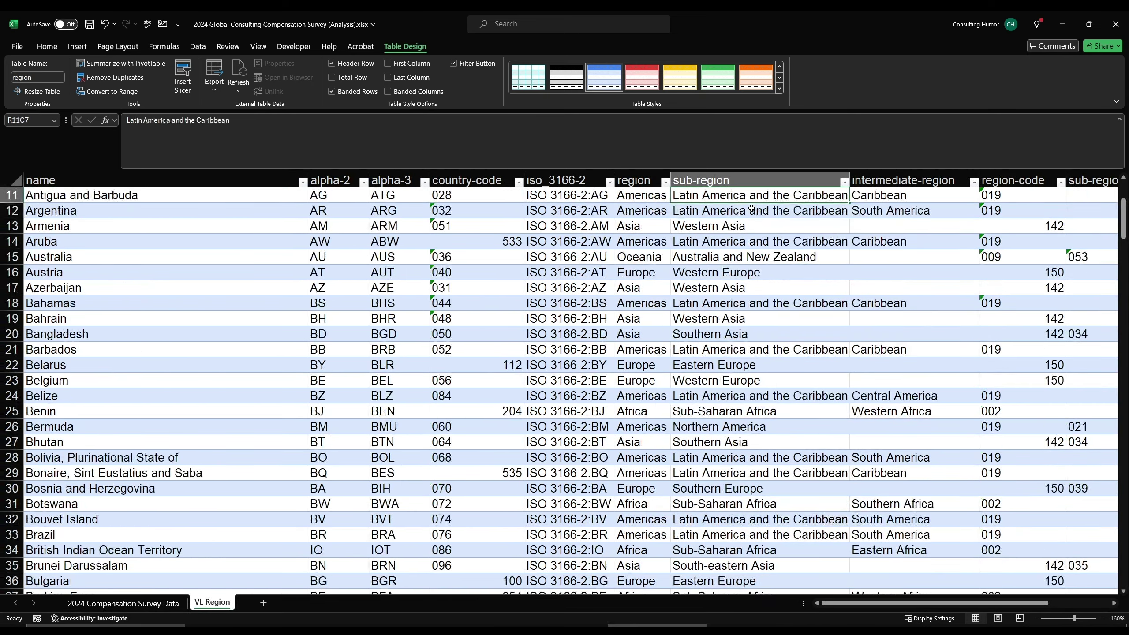